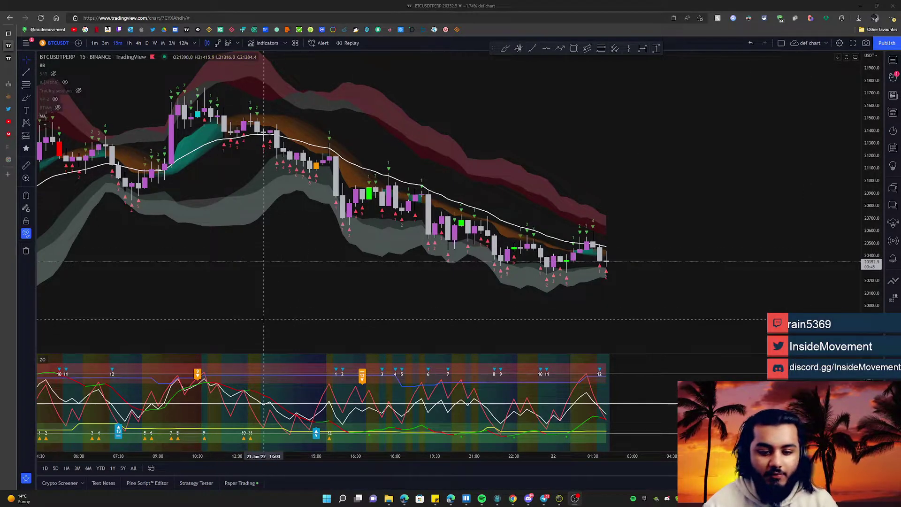
# - Show the Trading sessions indicator on the BTCUSDT 15-minute chart and bring the 20 to 22 June sessions into view
pyautogui.moveTo(264, 319); pyautogui.dragTo(414, 316)
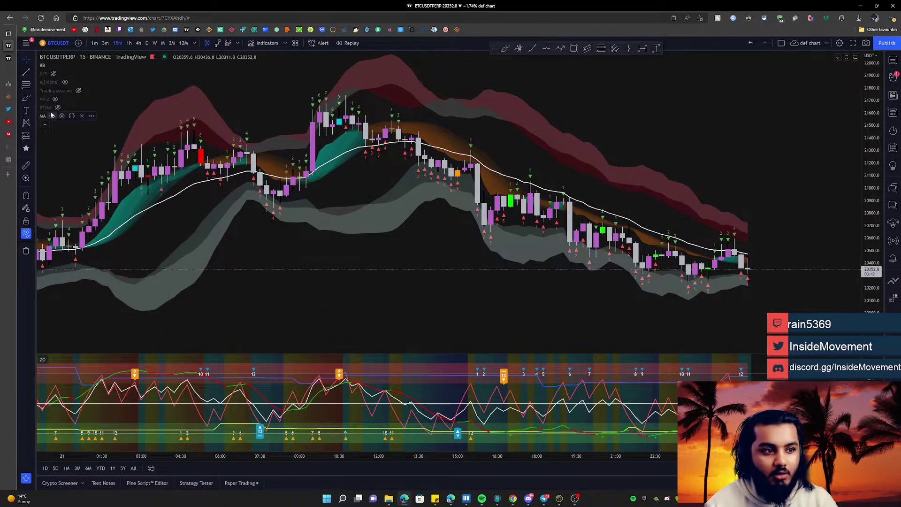
pyautogui.click(78, 91)
pyautogui.scroll(-2, 374, 296)
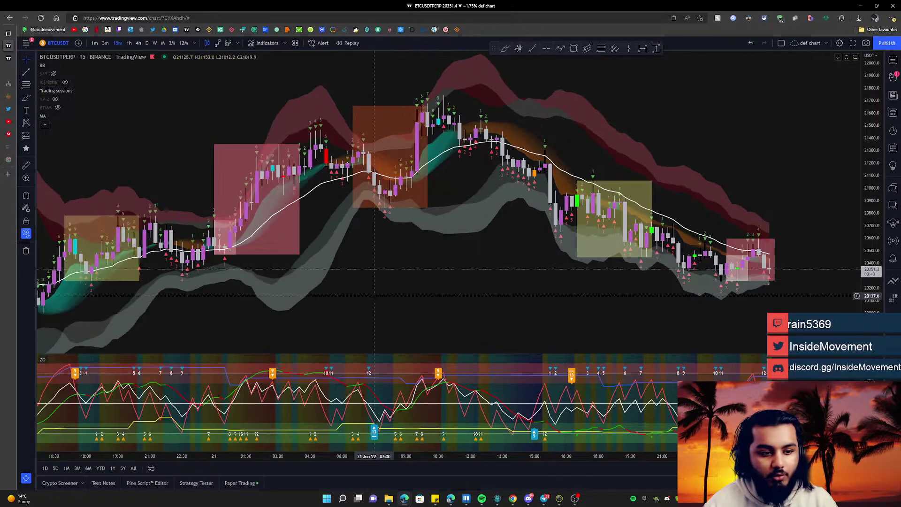
pyautogui.moveTo(375, 295); pyautogui.dragTo(453, 317)
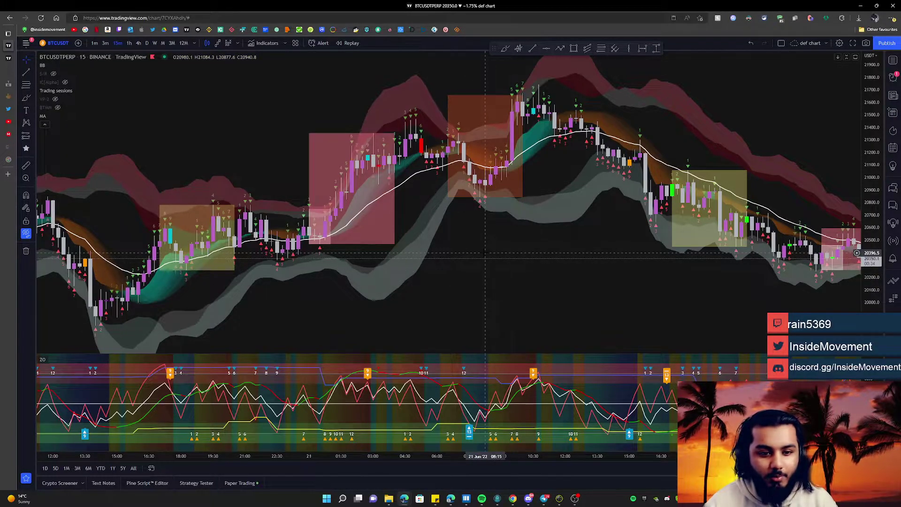
pyautogui.moveTo(463, 260); pyautogui.dragTo(448, 268)
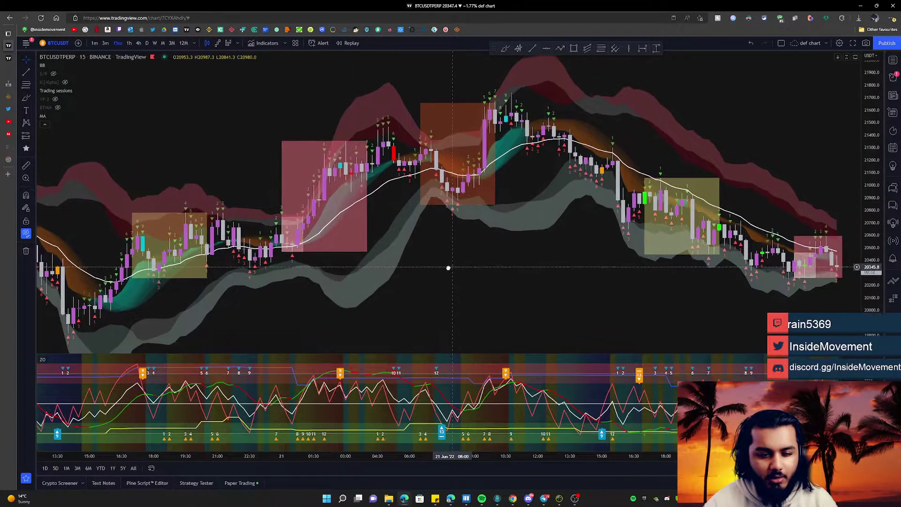
pyautogui.moveTo(441, 230); pyautogui.dragTo(396, 260)
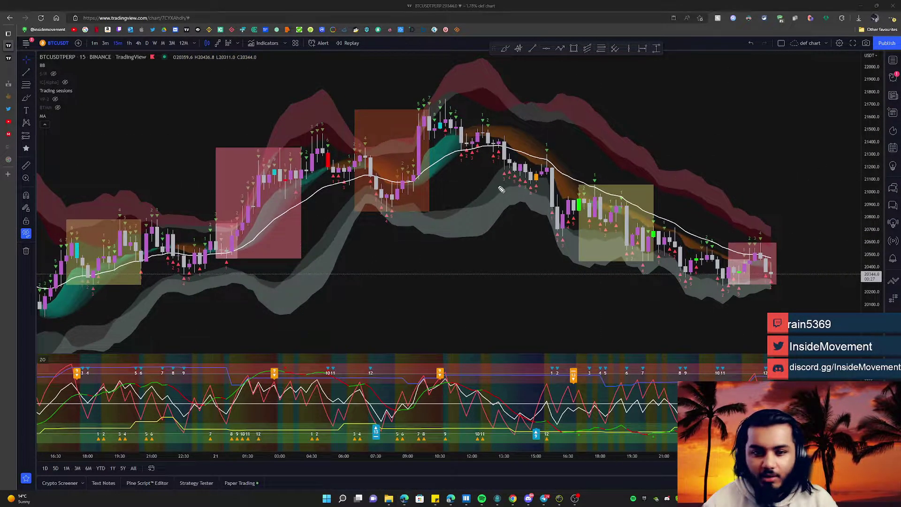
# - Trace the 21 June swings in freehand ink from the pink session to the orange session's low, and unhide the chart's drawings
pyautogui.moveTo(246, 212)
pyautogui.mouseDown()
pyautogui.moveTo(238, 208)
pyautogui.moveTo(269, 222)
pyautogui.moveTo(275, 177)
pyautogui.moveTo(319, 165)
pyautogui.moveTo(315, 131)
pyautogui.moveTo(331, 145)
pyautogui.moveTo(324, 181)
pyautogui.moveTo(354, 160)
pyautogui.moveTo(395, 211)
pyautogui.moveTo(378, 215)
pyautogui.moveTo(396, 217)
pyautogui.mouseUp()
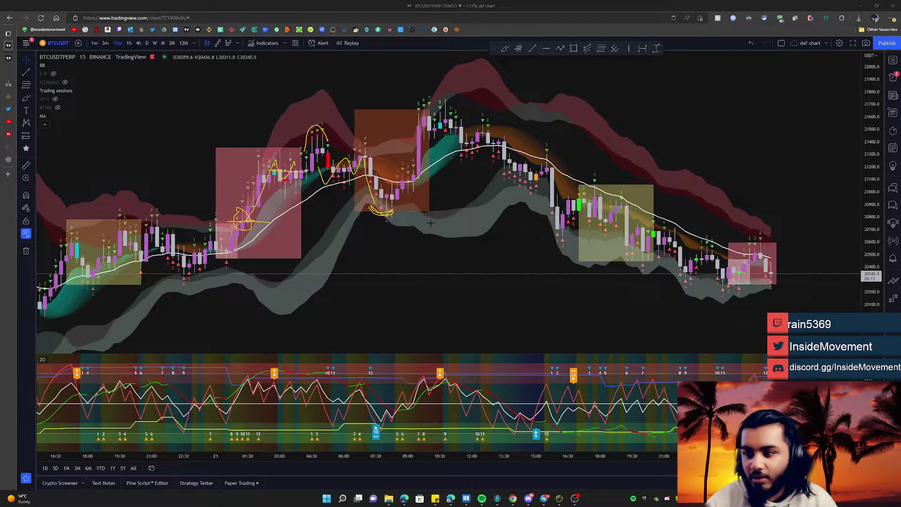
pyautogui.click(26, 233)
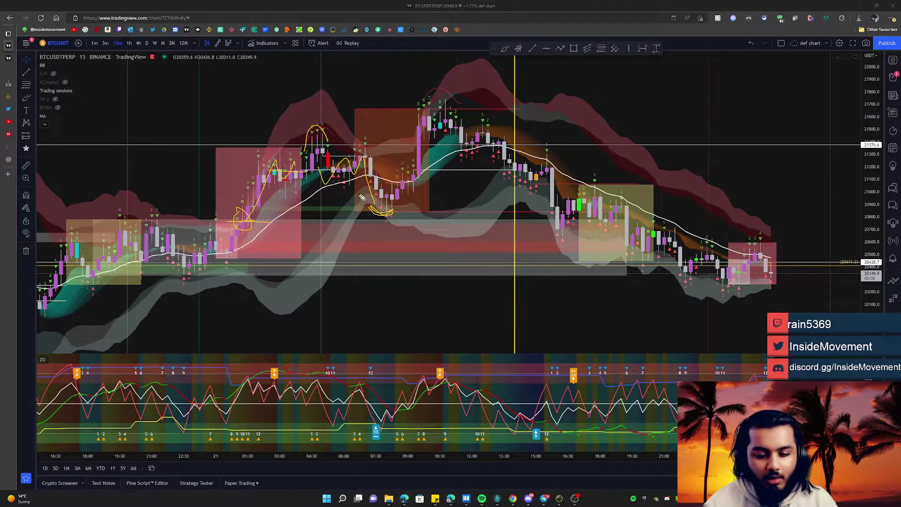
# - Circle the earlier highs near 20,750, mark the retest at the orange session's low, and clear all the ink
pyautogui.moveTo(362, 182); pyautogui.dragTo(391, 206)
pyautogui.moveTo(123, 222)
pyautogui.mouseDown()
pyautogui.moveTo(106, 212)
pyautogui.moveTo(188, 222)
pyautogui.mouseUp()
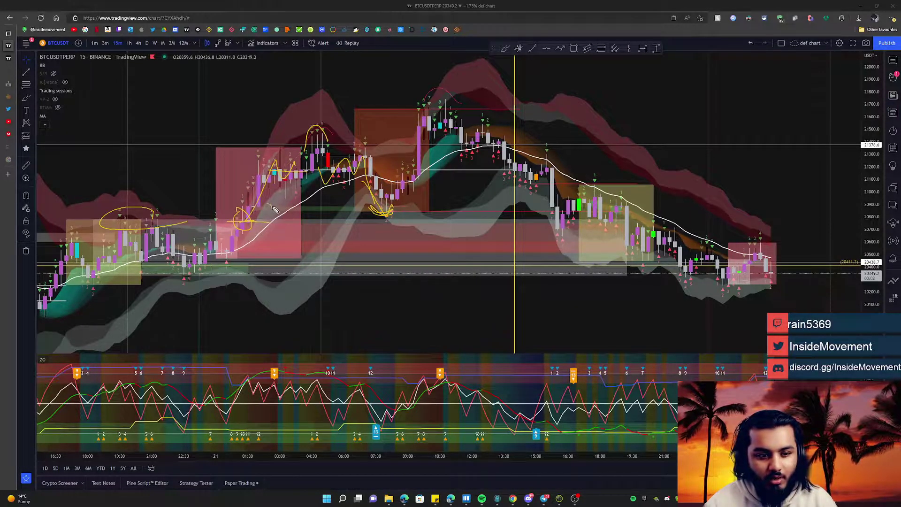
pyautogui.moveTo(274, 210); pyautogui.dragTo(246, 206)
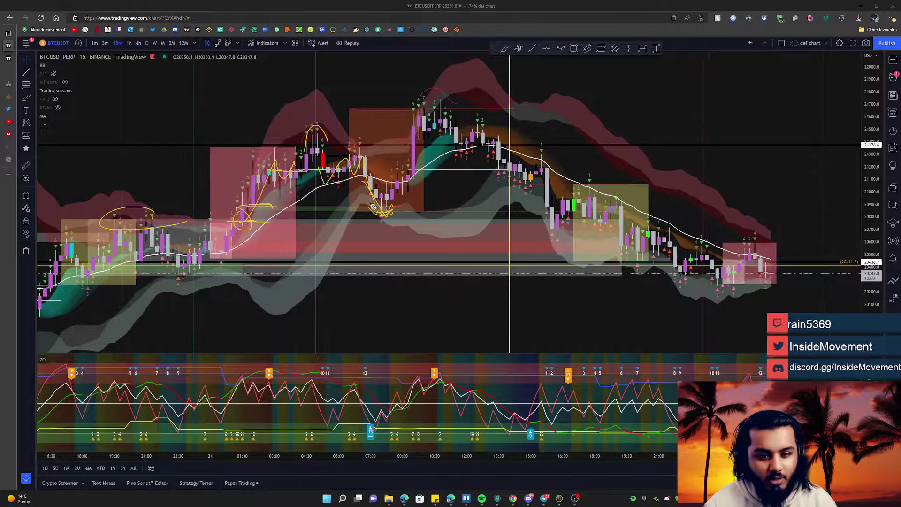
pyautogui.moveTo(373, 206)
pyautogui.mouseDown()
pyautogui.moveTo(392, 233)
pyautogui.moveTo(389, 222)
pyautogui.mouseUp()
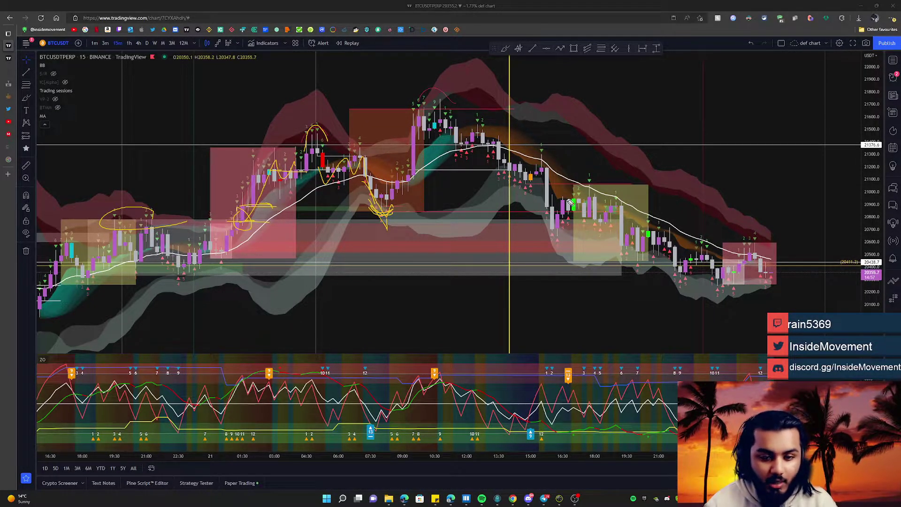
pyautogui.hotkey('ctrl', 'shift', '7')
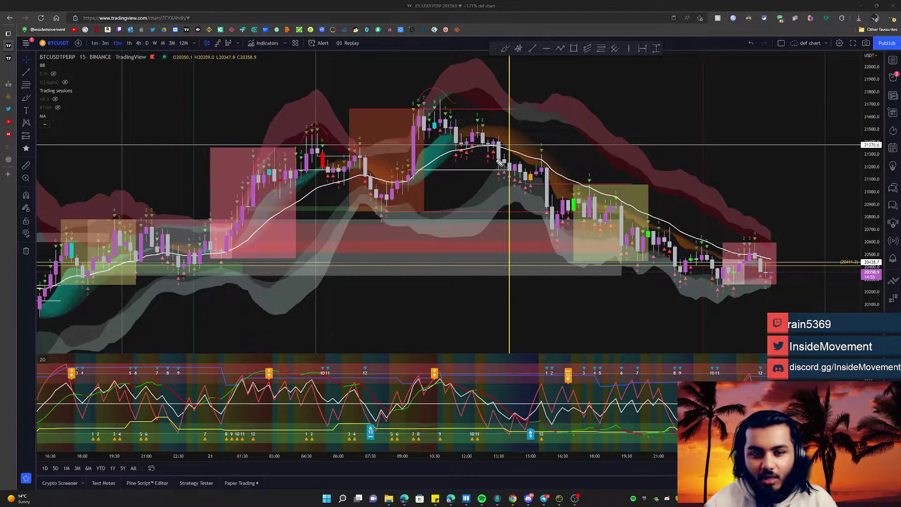
# - Trace the orange session's dip, the high near 21,700 and the decline to the 21,200 bounce in freehand ink, and erase it
pyautogui.moveTo(355, 153)
pyautogui.mouseDown()
pyautogui.moveTo(384, 216)
pyautogui.moveTo(402, 183)
pyautogui.mouseUp()
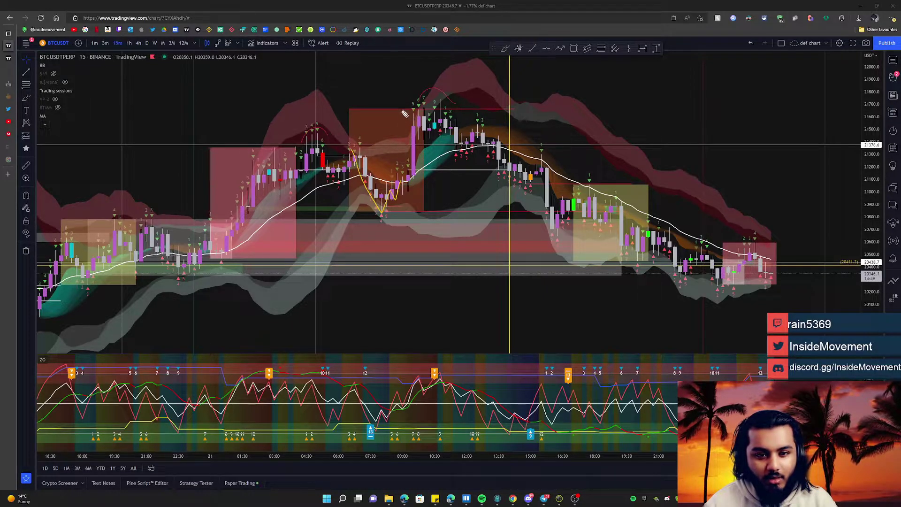
pyautogui.moveTo(402, 111); pyautogui.dragTo(443, 109)
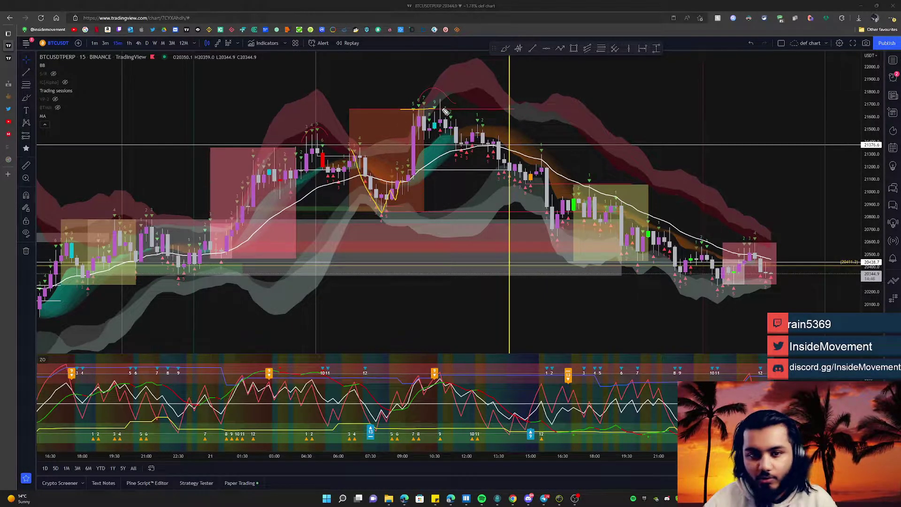
pyautogui.moveTo(427, 109)
pyautogui.mouseDown()
pyautogui.moveTo(443, 99)
pyautogui.moveTo(448, 112)
pyautogui.mouseUp()
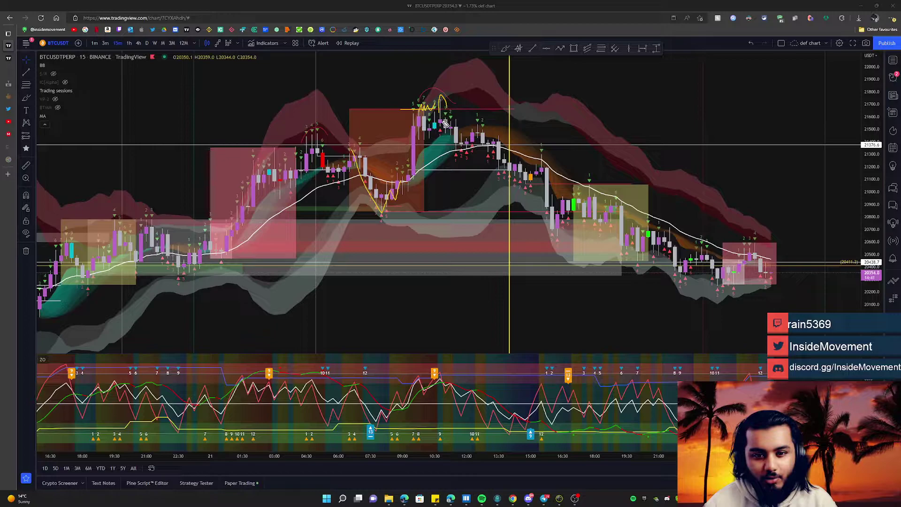
pyautogui.moveTo(445, 123); pyautogui.dragTo(476, 134)
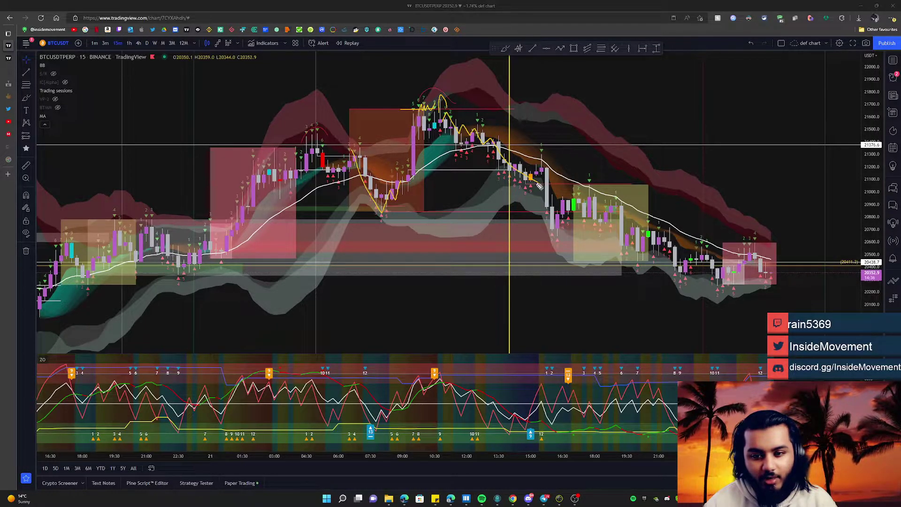
pyautogui.moveTo(546, 155)
pyautogui.mouseDown()
pyautogui.moveTo(549, 136)
pyautogui.moveTo(547, 154)
pyautogui.mouseUp()
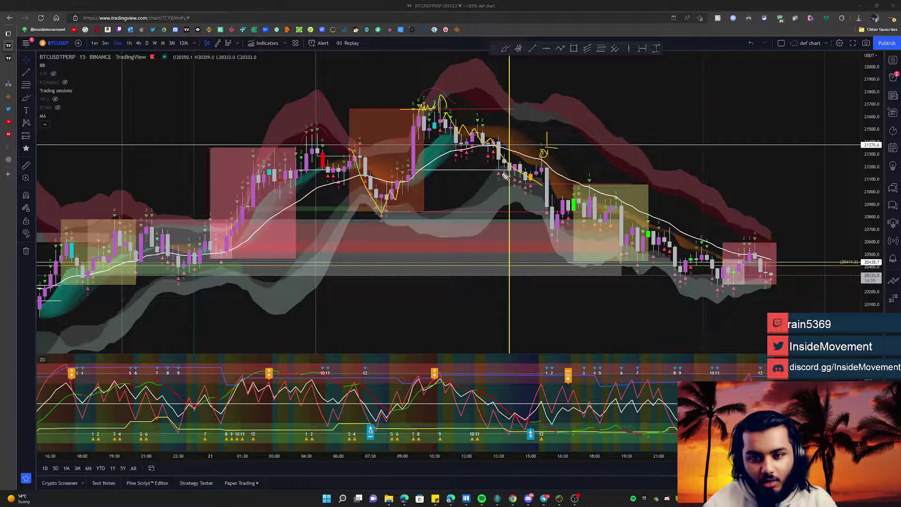
pyautogui.hotkey('ctrl', 'shift', '7')
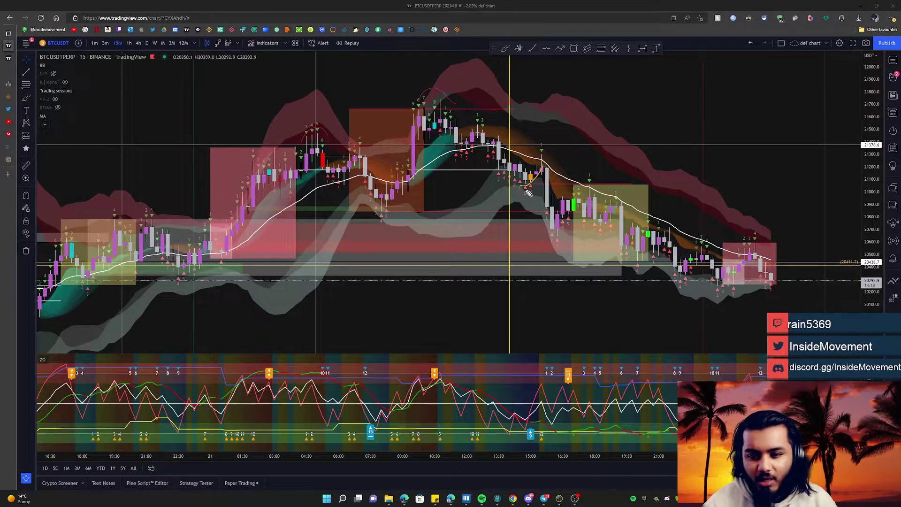
# - Mark the bounce before the sharp drop, circle the low near 20,650, and trace the rebound to the yellow session's high
pyautogui.moveTo(526, 187); pyautogui.dragTo(542, 162)
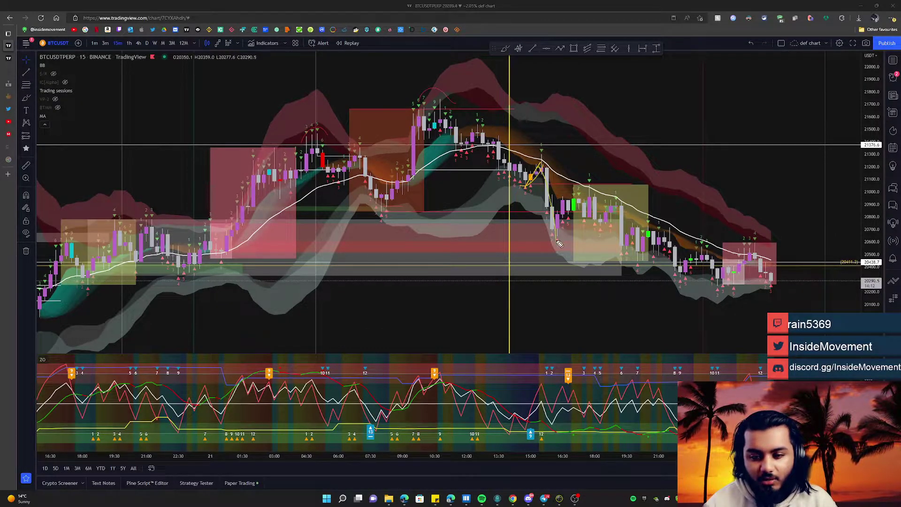
pyautogui.moveTo(560, 234); pyautogui.dragTo(558, 248)
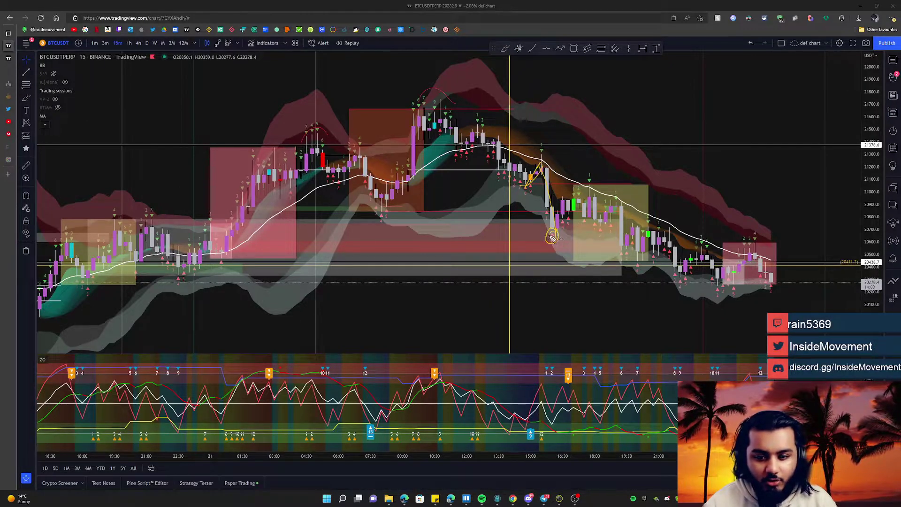
pyautogui.moveTo(553, 238)
pyautogui.mouseDown()
pyautogui.moveTo(593, 188)
pyautogui.moveTo(608, 193)
pyautogui.moveTo(585, 179)
pyautogui.moveTo(616, 182)
pyautogui.moveTo(583, 182)
pyautogui.mouseUp()
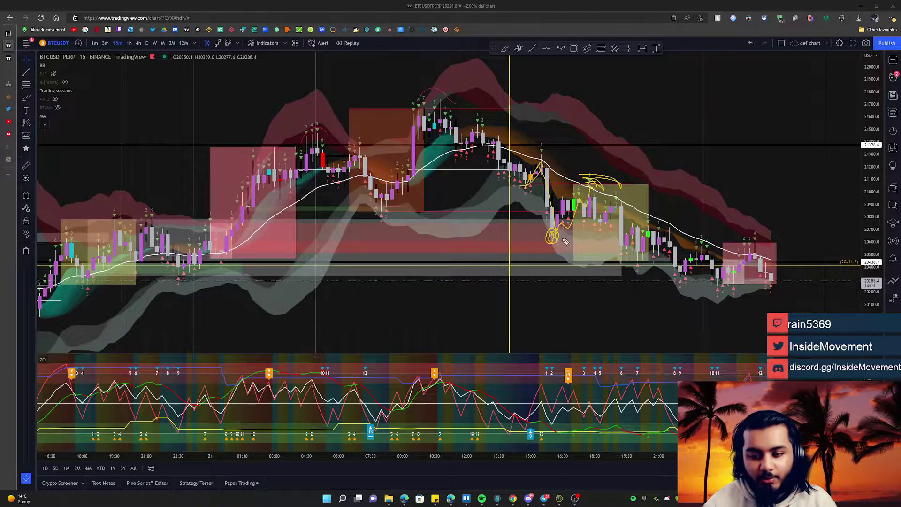
pyautogui.moveTo(566, 241)
pyautogui.mouseDown()
pyautogui.moveTo(546, 239)
pyautogui.moveTo(561, 237)
pyautogui.moveTo(553, 236)
pyautogui.mouseUp()
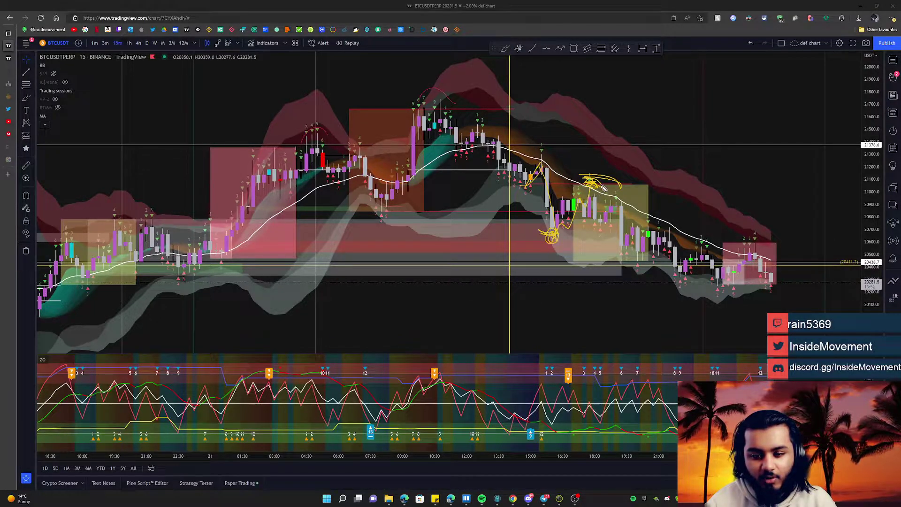
# - Trace the falling ZO oscillator lines and the price decline from the yellow session's high in ink, and erase all annotations
pyautogui.moveTo(532, 413); pyautogui.dragTo(556, 430)
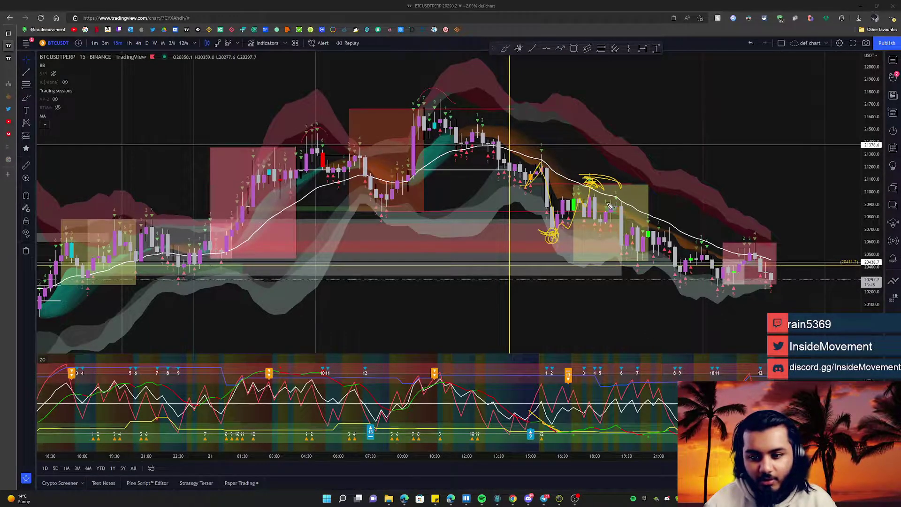
pyautogui.moveTo(583, 192); pyautogui.dragTo(691, 274)
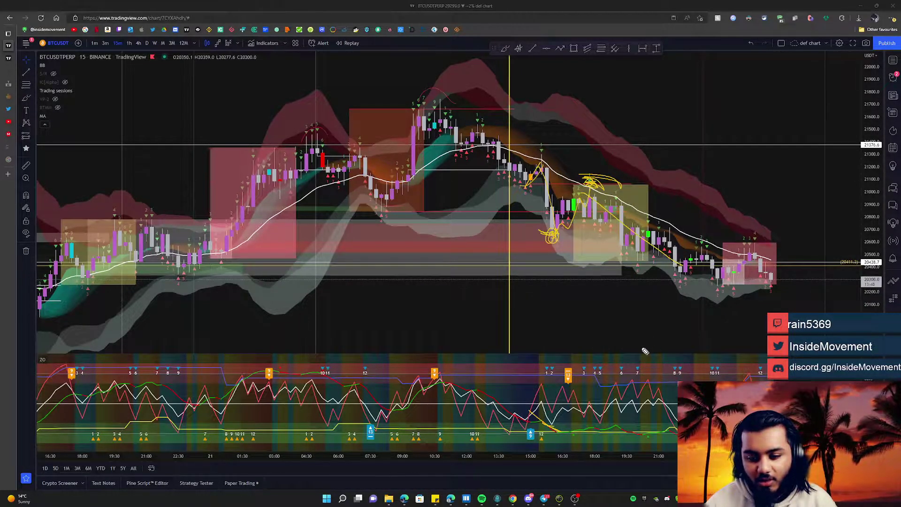
pyautogui.moveTo(551, 427); pyautogui.dragTo(676, 433)
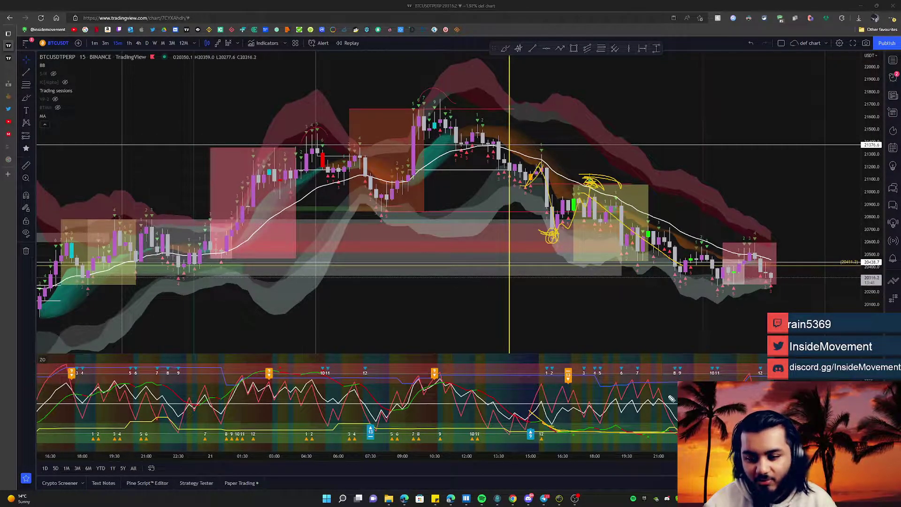
pyautogui.moveTo(548, 401)
pyautogui.mouseDown()
pyautogui.moveTo(559, 426)
pyautogui.moveTo(559, 410)
pyautogui.mouseUp()
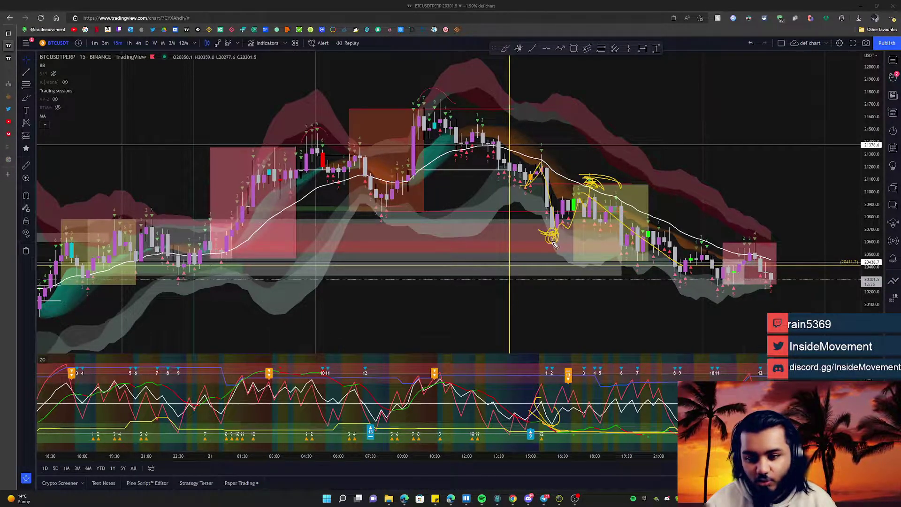
pyautogui.press('Delete')
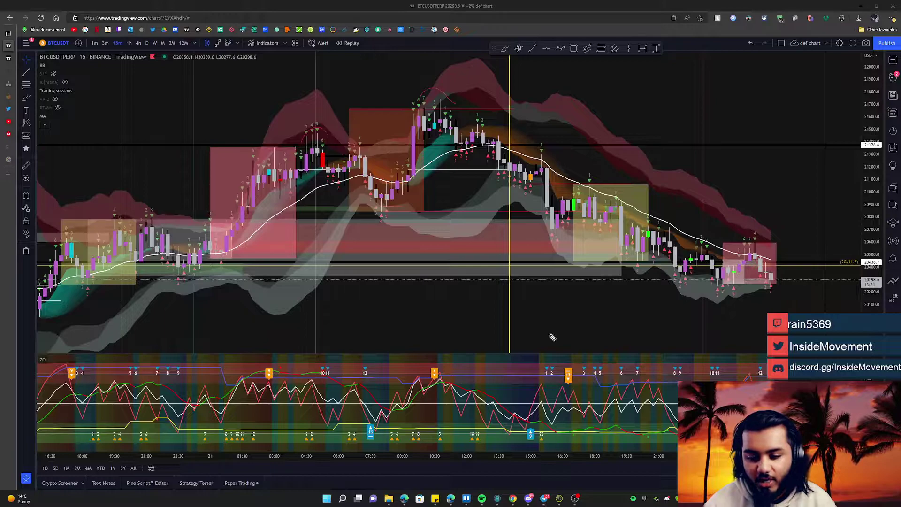
# - Draw a descending ink line from the sharp drop to the 20,400 low, and mark the successive pullbacks above it
pyautogui.moveTo(547, 207)
pyautogui.mouseDown()
pyautogui.moveTo(694, 267)
pyautogui.moveTo(686, 275)
pyautogui.mouseUp()
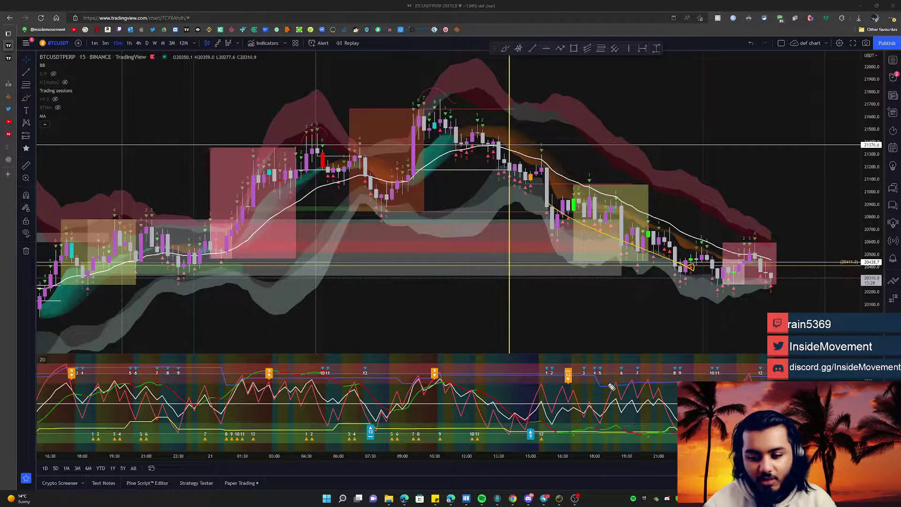
pyautogui.moveTo(589, 194)
pyautogui.mouseDown()
pyautogui.moveTo(614, 225)
pyautogui.moveTo(613, 203)
pyautogui.mouseUp()
pyautogui.moveTo(627, 249); pyautogui.dragTo(638, 227)
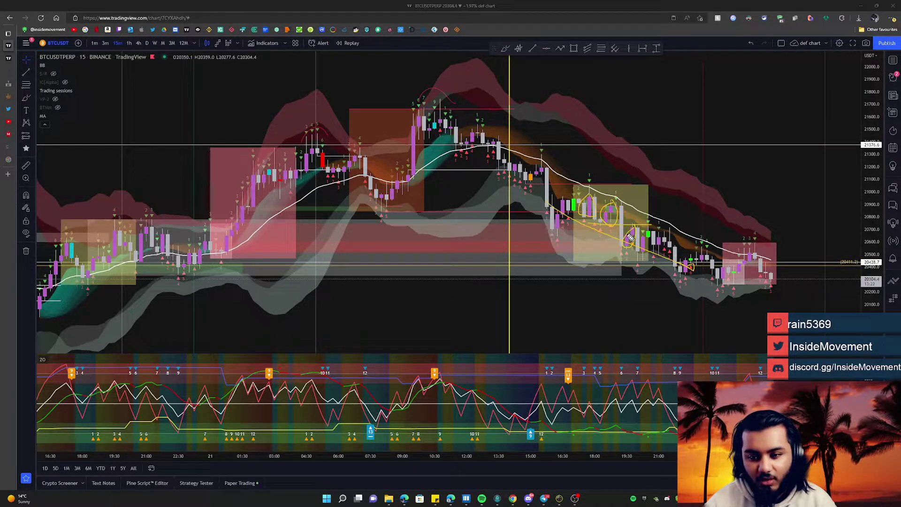
pyautogui.moveTo(642, 234)
pyautogui.mouseDown()
pyautogui.moveTo(671, 256)
pyautogui.moveTo(679, 232)
pyautogui.moveTo(690, 270)
pyautogui.mouseUp()
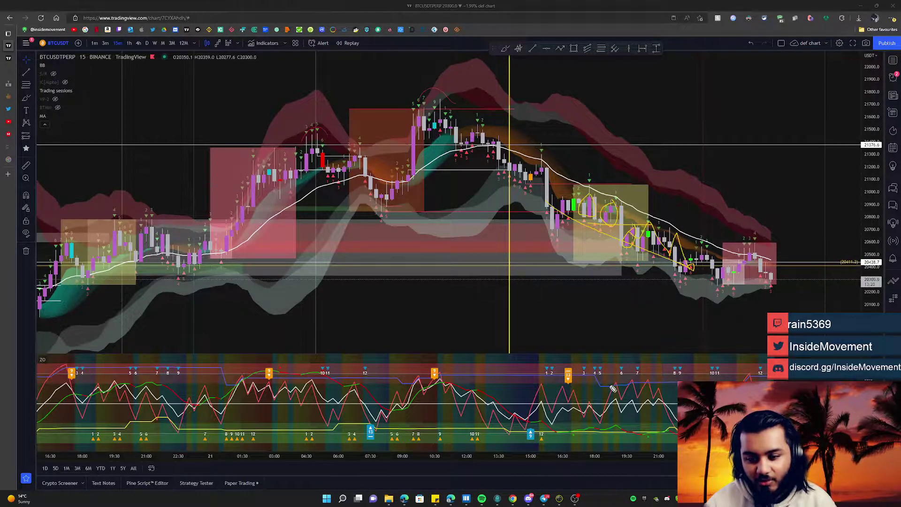
# - Trace the drop and lows near 20,300, the last pink session's rise and its renewed decline, and clear the ink
pyautogui.moveTo(667, 230)
pyautogui.mouseDown()
pyautogui.moveTo(697, 280)
pyautogui.moveTo(706, 278)
pyautogui.mouseUp()
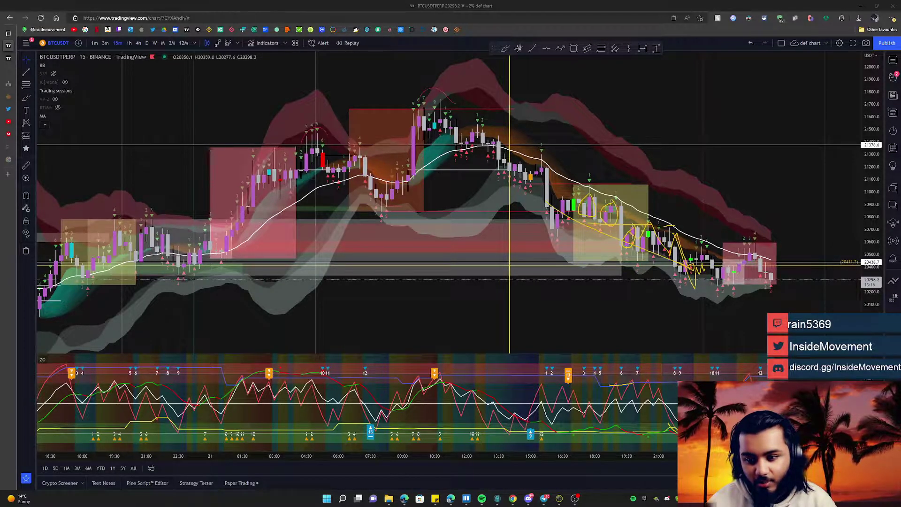
pyautogui.moveTo(691, 286); pyautogui.dragTo(708, 250)
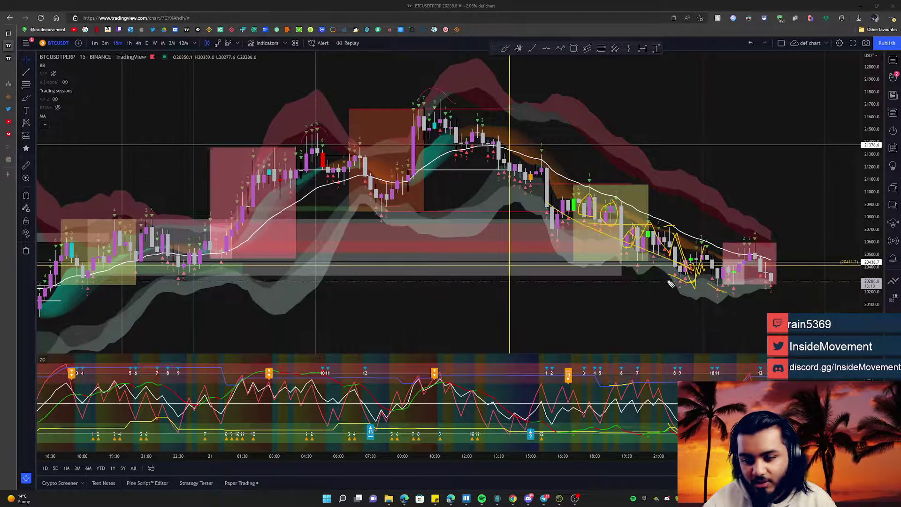
pyautogui.moveTo(669, 281)
pyautogui.mouseDown()
pyautogui.moveTo(732, 291)
pyautogui.moveTo(764, 247)
pyautogui.moveTo(788, 286)
pyautogui.mouseUp()
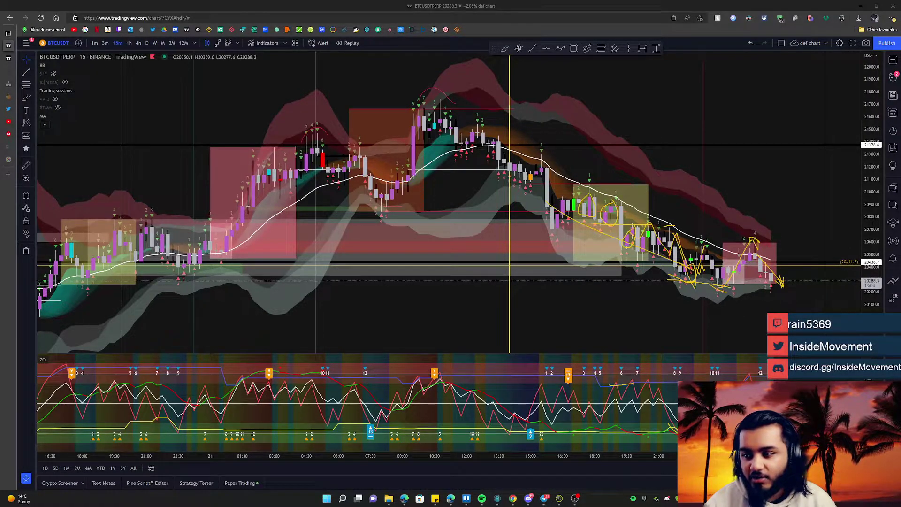
pyautogui.press('Escape')
# - Open the Main charts watchlist and switch the chart to the ES1! index future
pyautogui.click(803, 202)
pyautogui.moveTo(803, 202); pyautogui.dragTo(585, 183)
pyautogui.scroll(-2, 624, 184)
pyautogui.moveTo(653, 183); pyautogui.dragTo(594, 182)
pyautogui.scroll(-1, 595, 182)
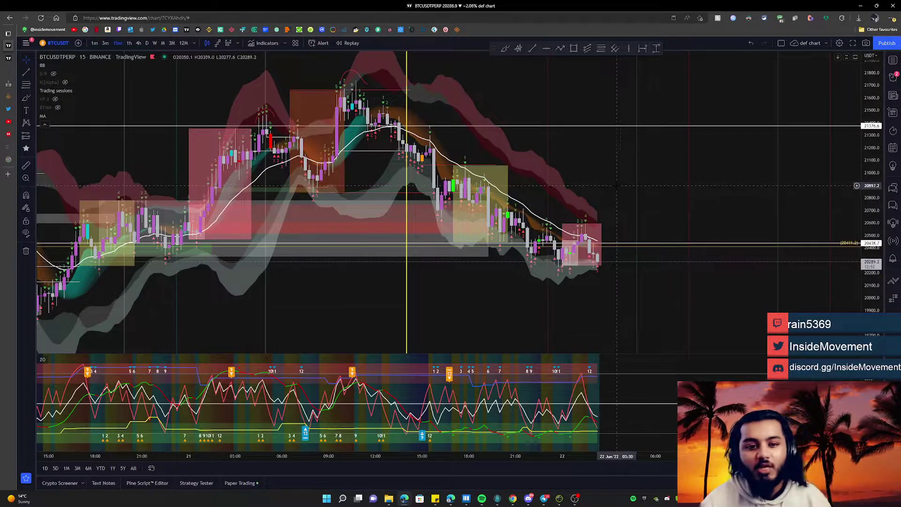
pyautogui.click(893, 59)
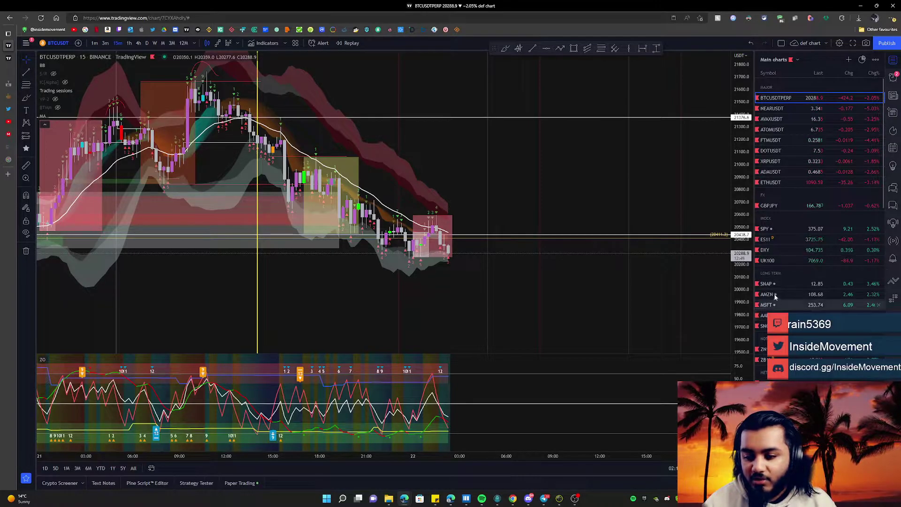
pyautogui.click(779, 243)
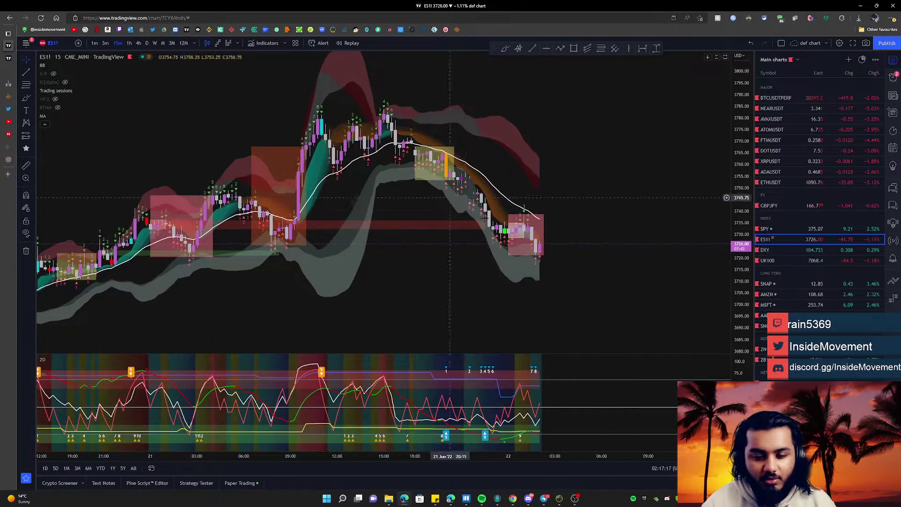
# - Switch to the SPY chart in TrendSpider, sketch ink paths up to the 378.30–379.06 levels and down below the week open, and clear the ink
pyautogui.click(513, 499)
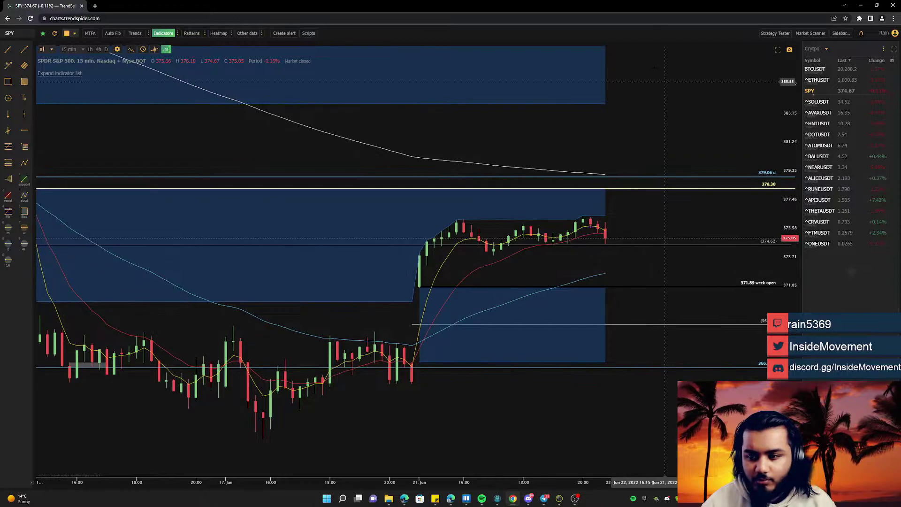
pyautogui.moveTo(572, 14); pyautogui.dragTo(516, 1)
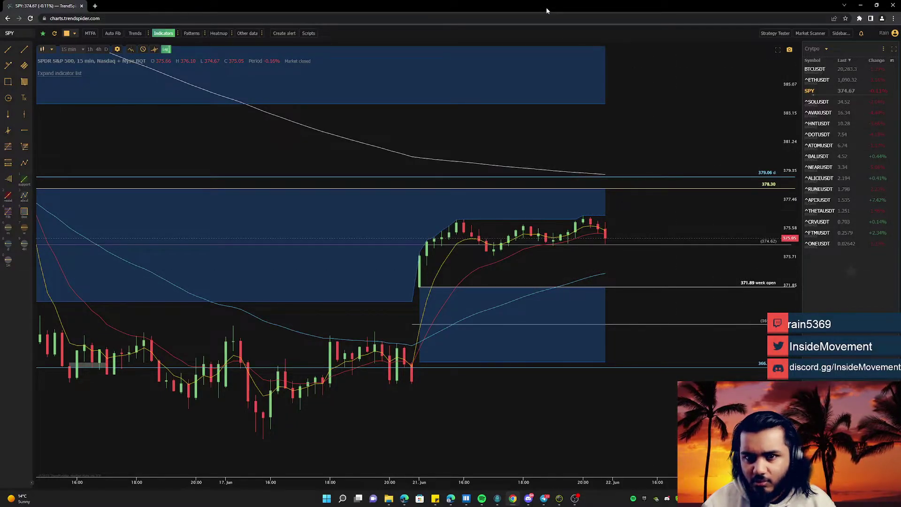
pyautogui.moveTo(516, 2); pyautogui.dragTo(534, 122)
pyautogui.doubleClick(534, 124)
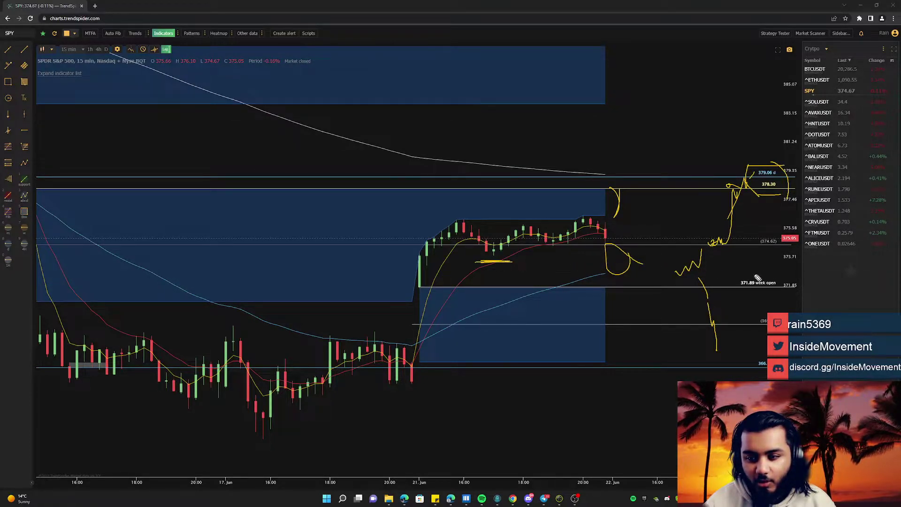
pyautogui.press('Escape')
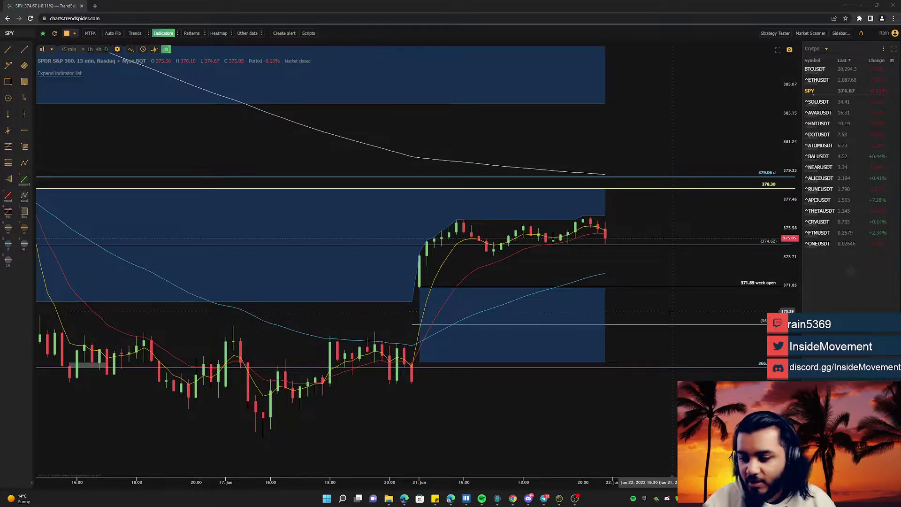
# - Return to the TradingView window and switch the chart to BTCUSDTPERP
pyautogui.click(862, 7)
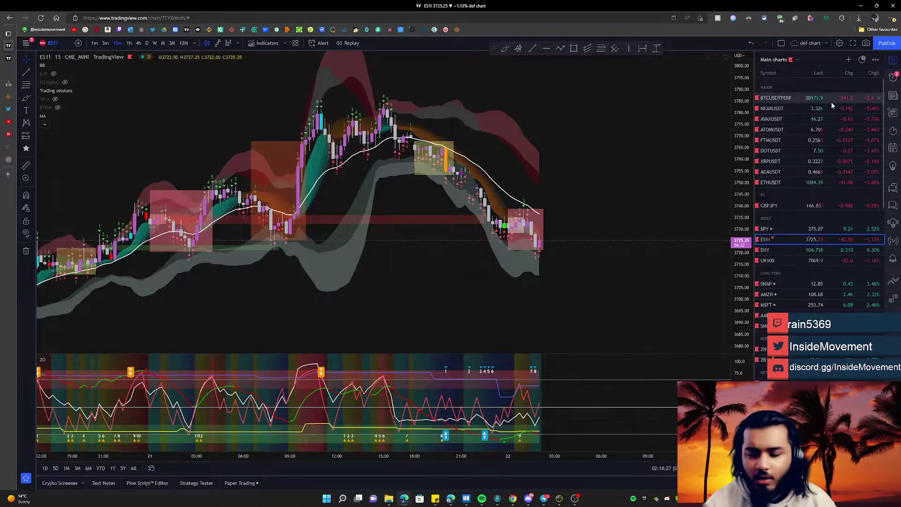
pyautogui.click(804, 98)
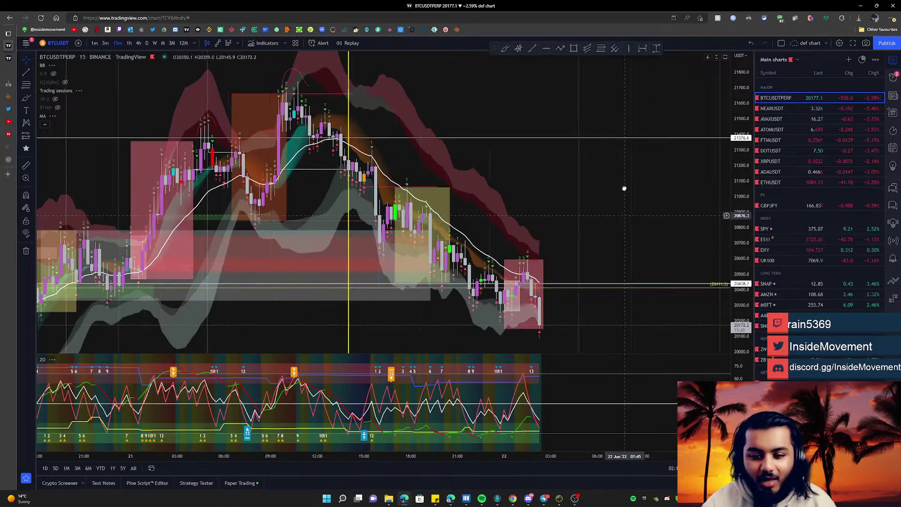
# - Circle the last pink session in ink, draw a wavy decline from it to about 19,150, and clear the ink
pyautogui.moveTo(588, 273); pyautogui.dragTo(589, 250)
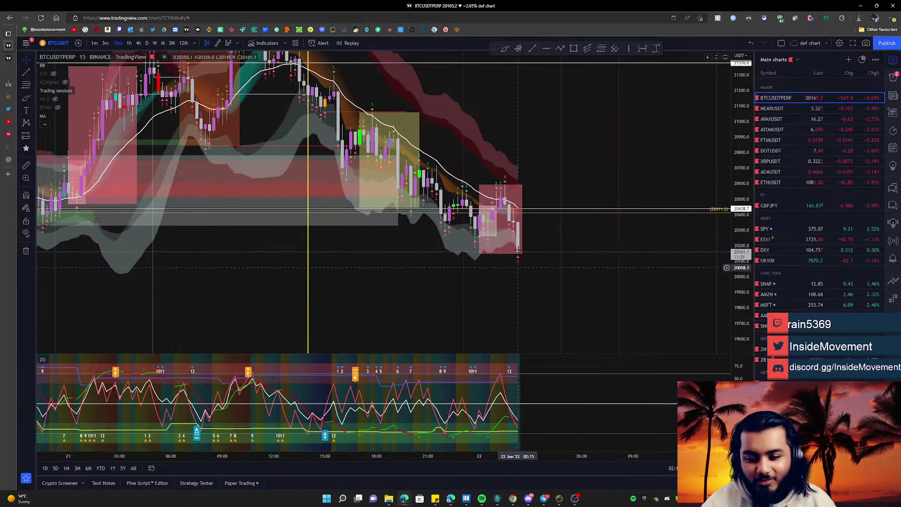
pyautogui.moveTo(533, 275); pyautogui.dragTo(542, 249)
pyautogui.scroll(1, 541, 248)
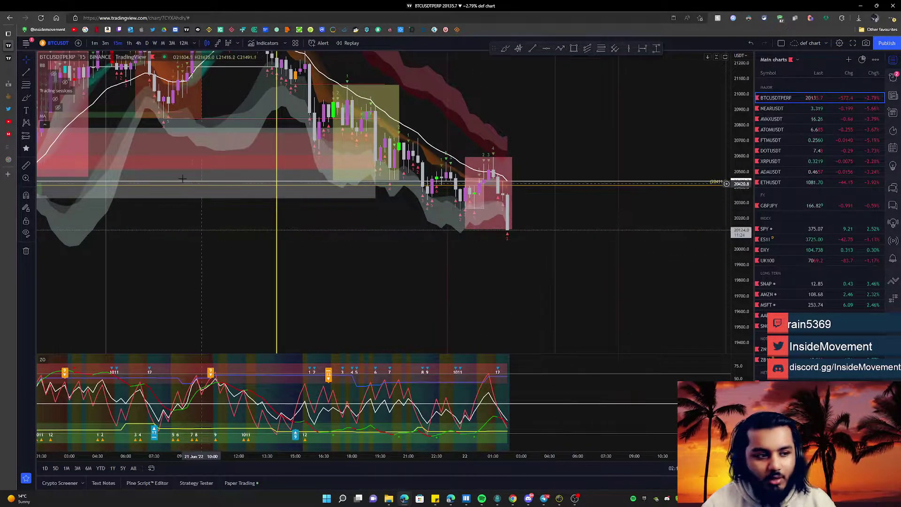
pyautogui.moveTo(423, 265); pyautogui.dragTo(390, 268)
pyautogui.scroll(-1, 390, 268)
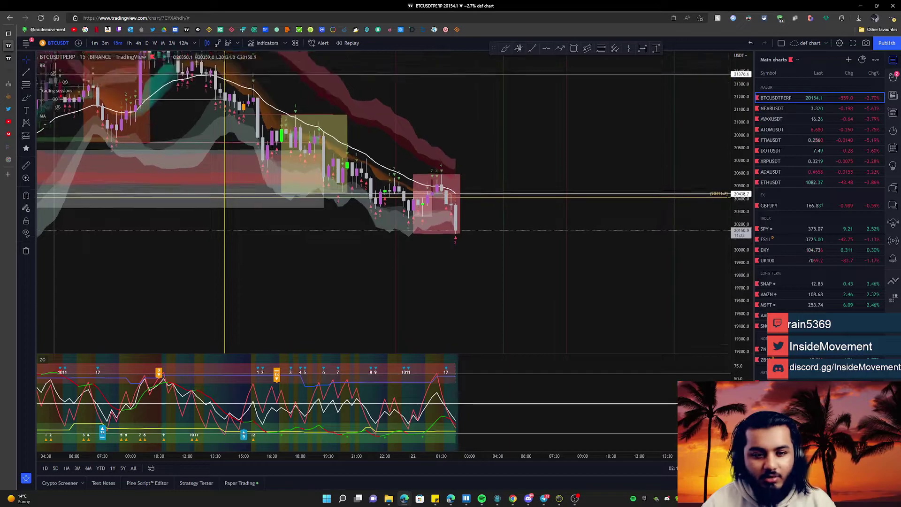
pyautogui.scroll(-2, 588, 164)
pyautogui.moveTo(544, 155); pyautogui.dragTo(495, 156)
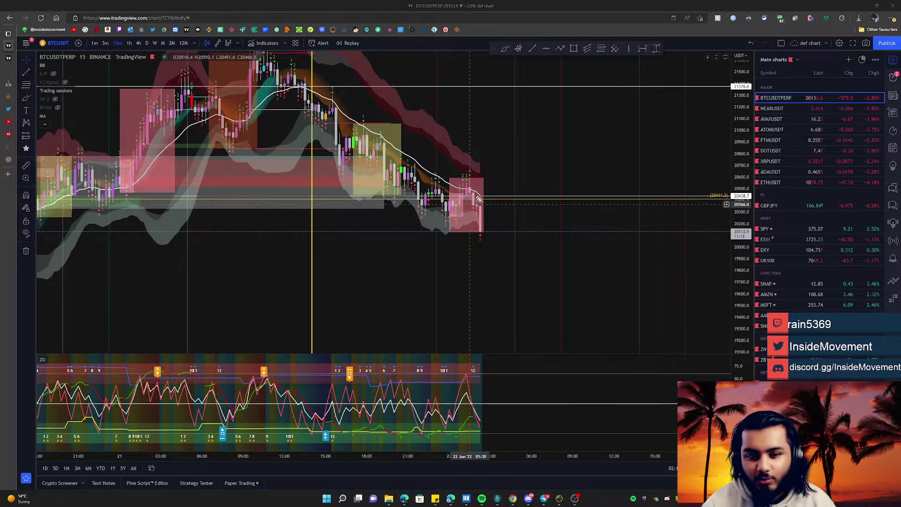
pyautogui.moveTo(470, 186); pyautogui.dragTo(449, 181)
pyautogui.moveTo(505, 237)
pyautogui.mouseDown()
pyautogui.moveTo(686, 345)
pyautogui.moveTo(679, 348)
pyautogui.mouseUp()
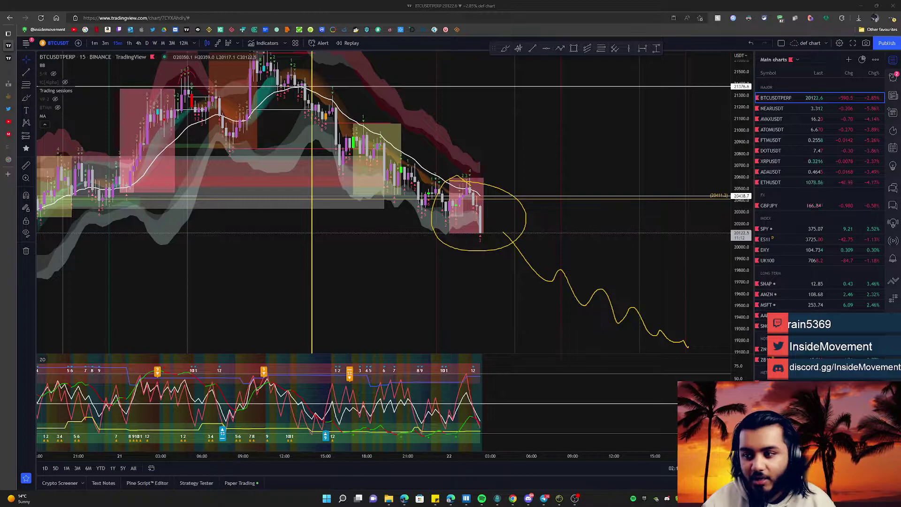
pyautogui.press('Escape')
# - Draw a rectangle zone between about 20,245 and 20,328, spanning 22 June 00:00 to 11:45
pyautogui.scroll(-9, 512, 249)
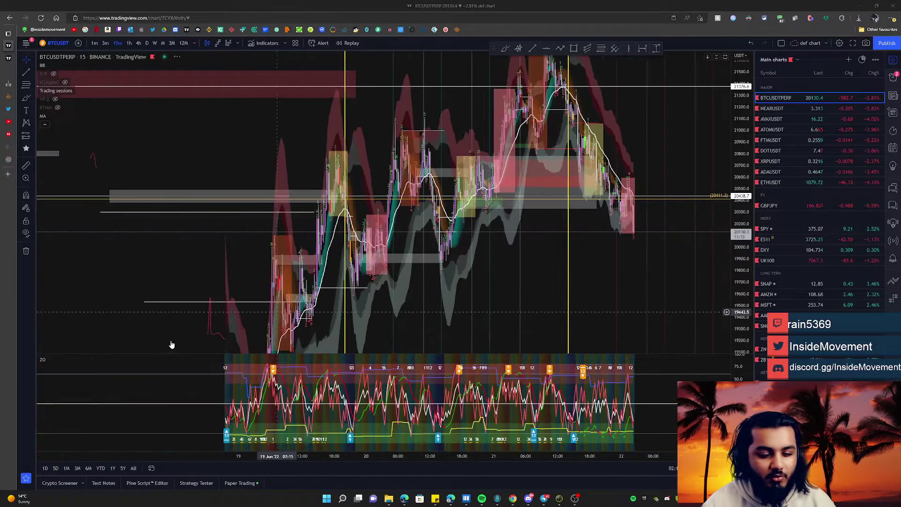
pyautogui.scroll(4, 521, 202)
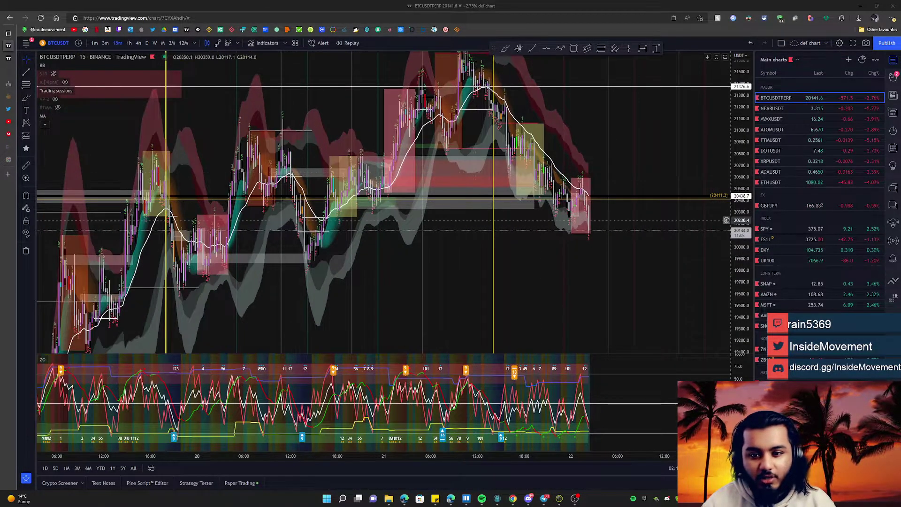
pyautogui.scroll(3, 726, 220)
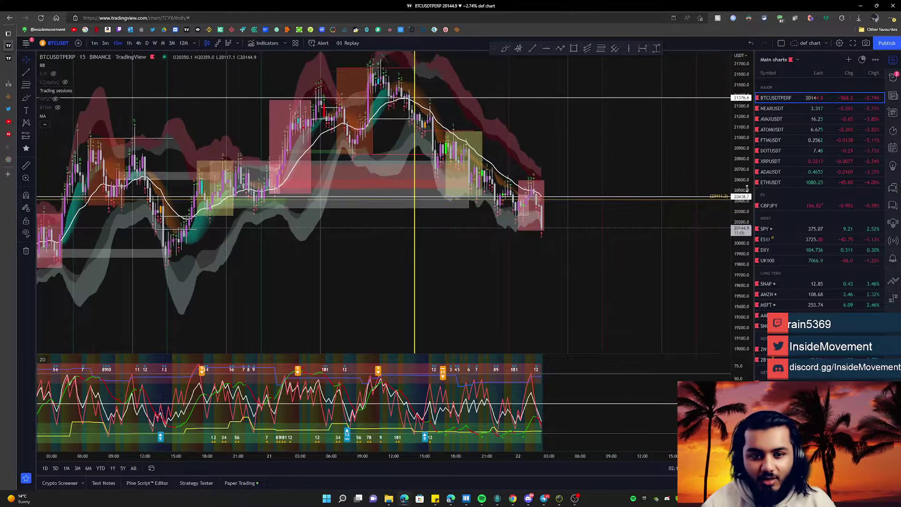
pyautogui.moveTo(747, 188); pyautogui.dragTo(746, 226)
pyautogui.scroll(1, 584, 267)
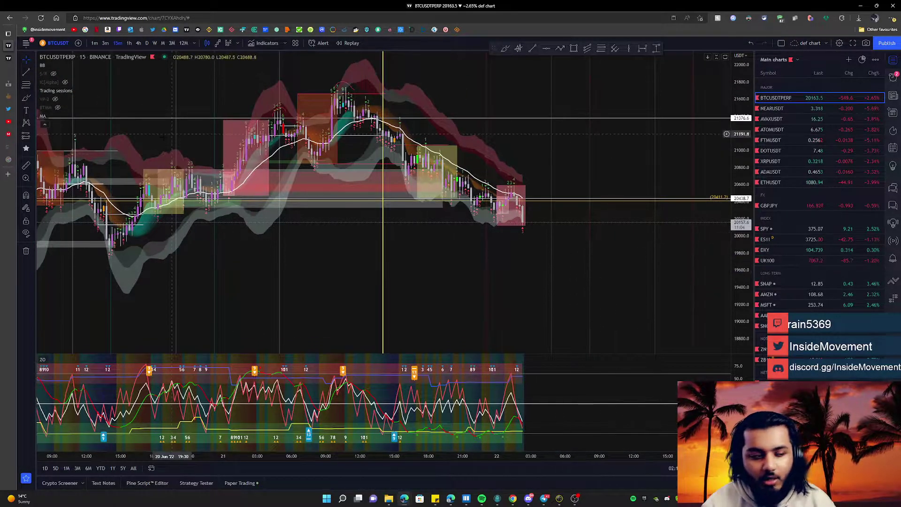
pyautogui.click(32, 100)
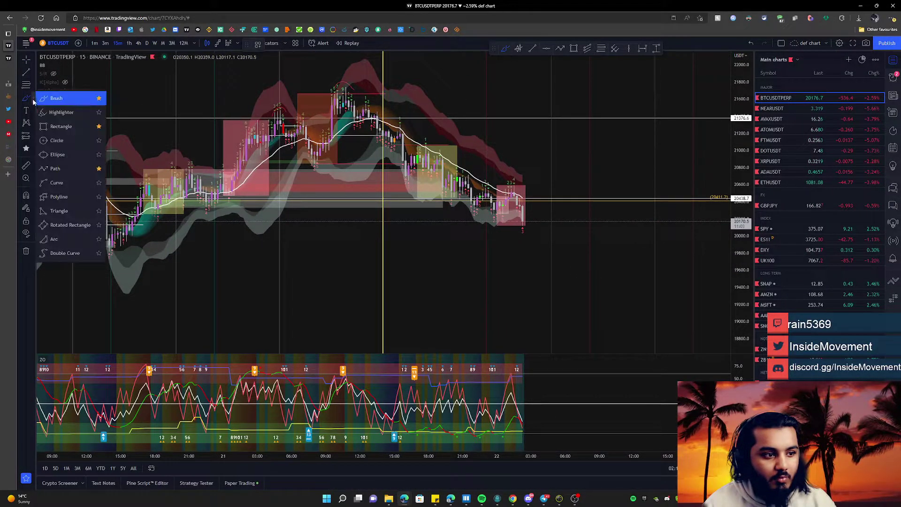
pyautogui.click(54, 126)
pyautogui.click(498, 214)
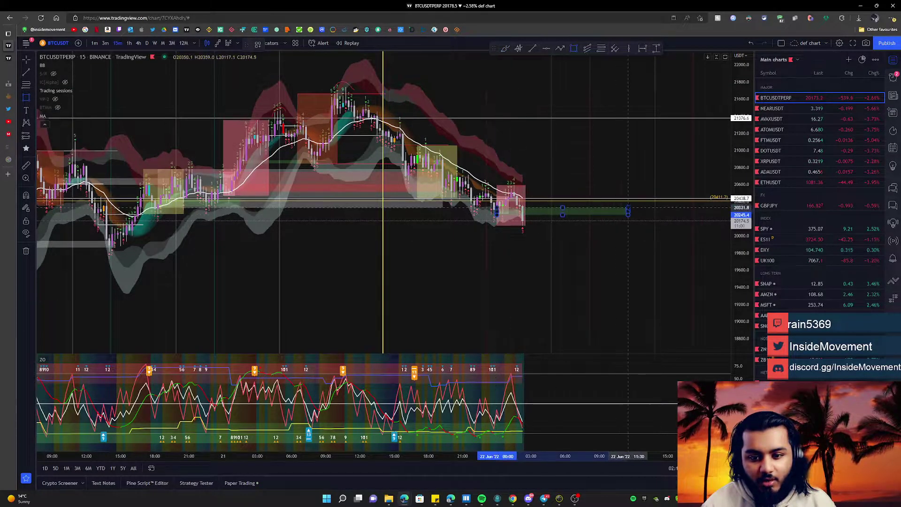
pyautogui.click(631, 207)
pyautogui.click(572, 49)
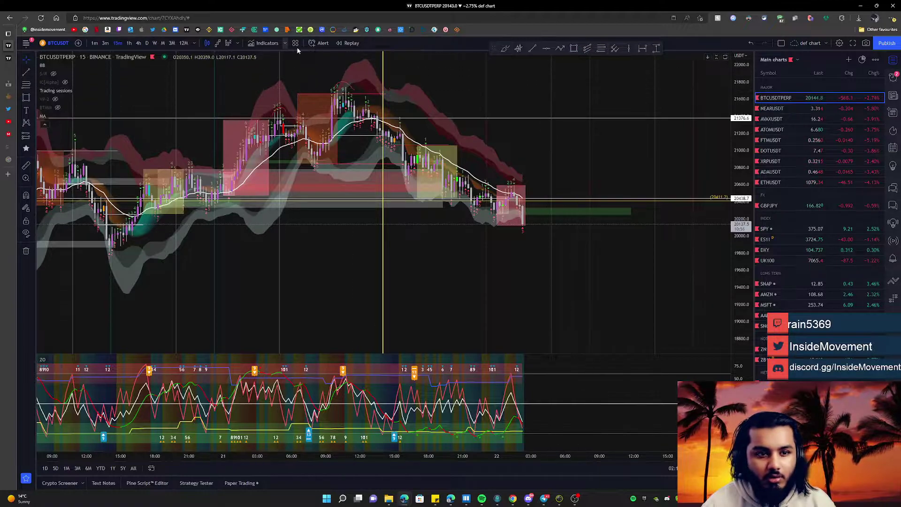
# - Change the new rectangle zone's fill colour to red
pyautogui.click(573, 219)
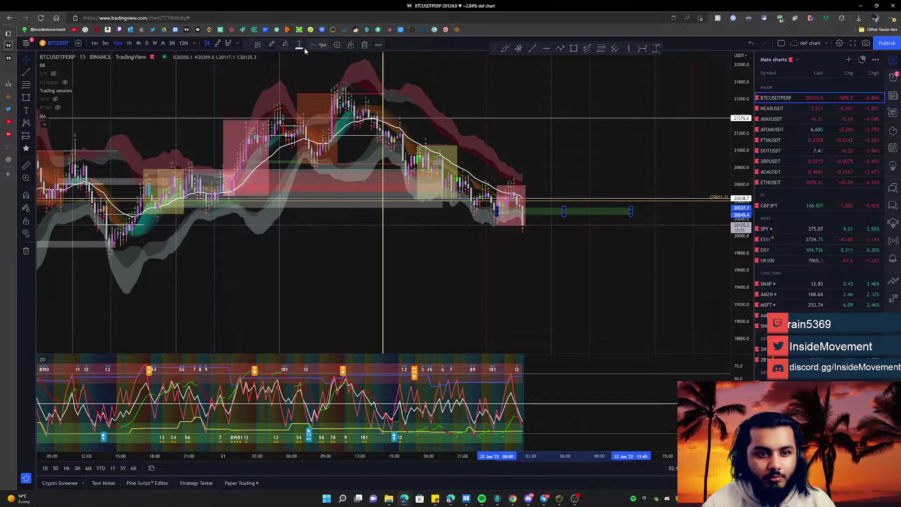
pyautogui.click(286, 44)
pyautogui.click(285, 69)
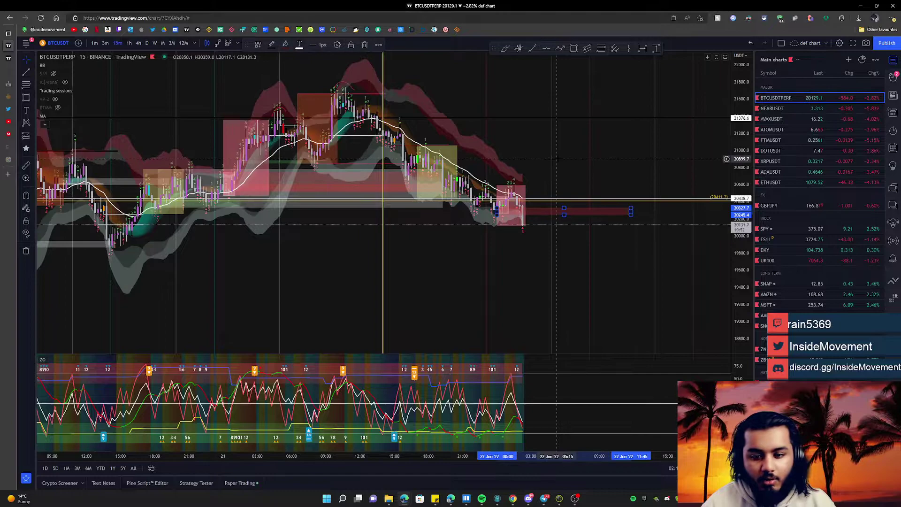
# - Sketch two ink paths from the latest candle, one dropping from the red zone to about 19,700 and one rising to about 20,800
pyautogui.moveTo(526, 244); pyautogui.dragTo(478, 203)
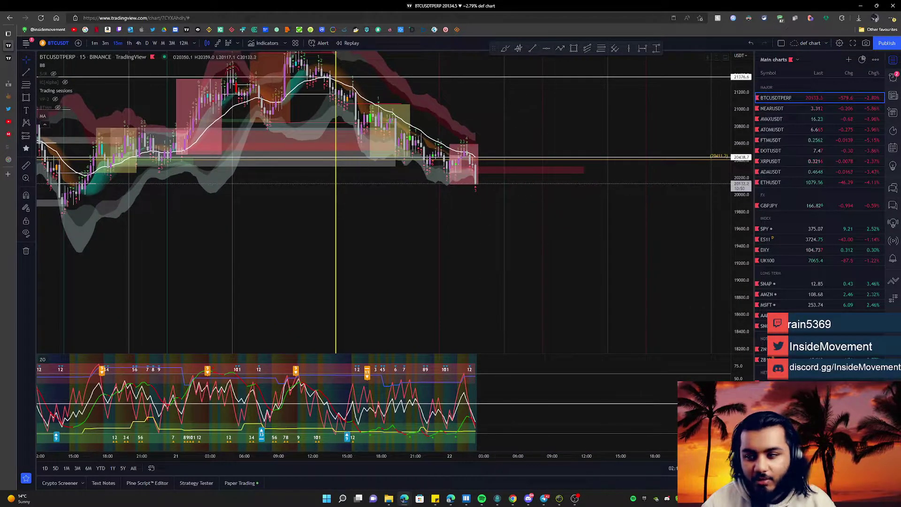
pyautogui.moveTo(489, 177)
pyautogui.mouseDown()
pyautogui.moveTo(509, 178)
pyautogui.moveTo(535, 220)
pyautogui.mouseUp()
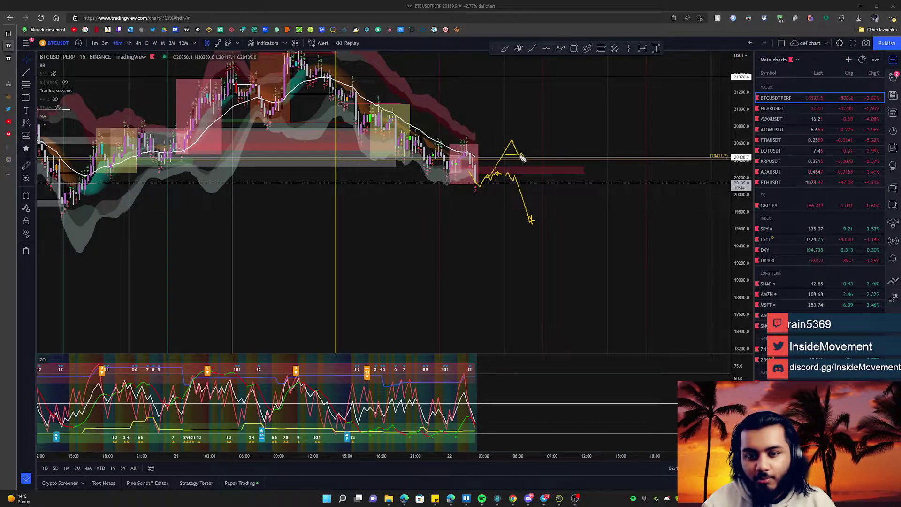
pyautogui.moveTo(521, 155); pyautogui.dragTo(545, 127)
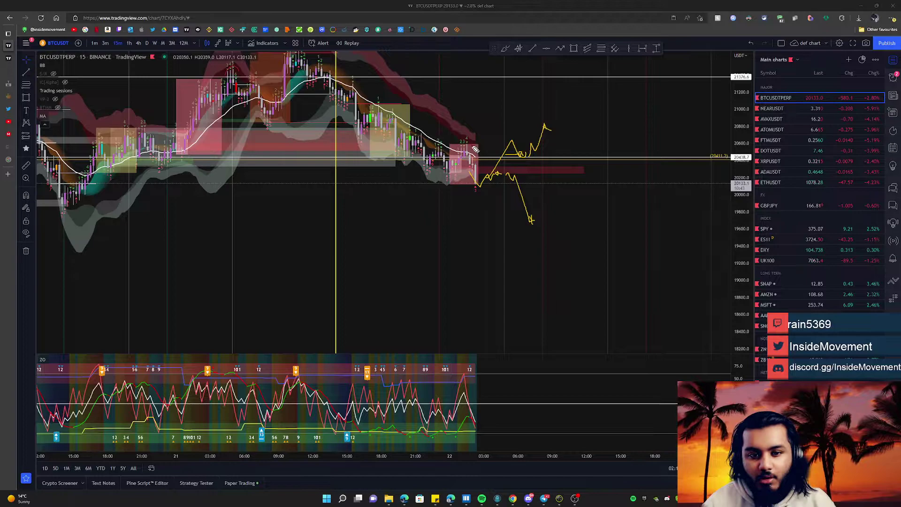
# - Circle the last pink session in ink, trace a dip and rebound around it, mark the earlier low near 19,800, and clear the ink
pyautogui.moveTo(454, 139)
pyautogui.mouseDown()
pyautogui.moveTo(491, 154)
pyautogui.moveTo(453, 139)
pyautogui.mouseUp()
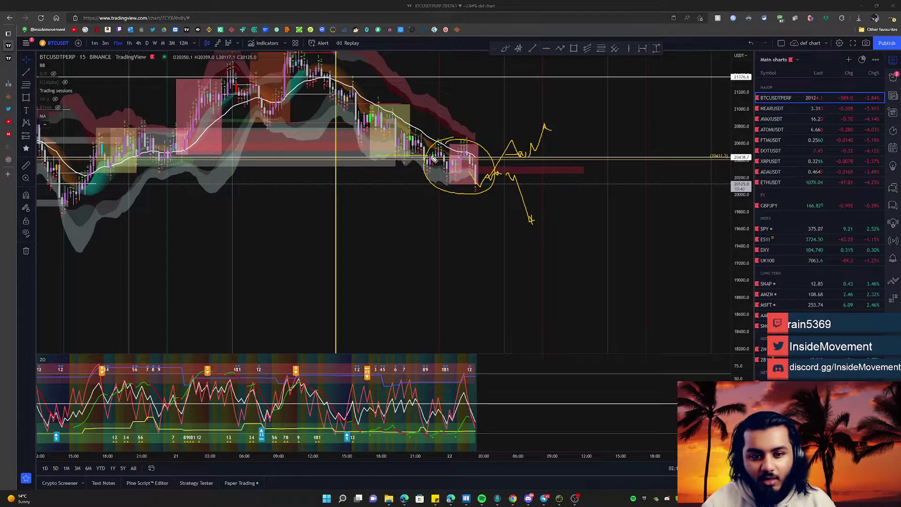
pyautogui.moveTo(383, 156)
pyautogui.mouseDown()
pyautogui.moveTo(420, 201)
pyautogui.moveTo(490, 192)
pyautogui.mouseUp()
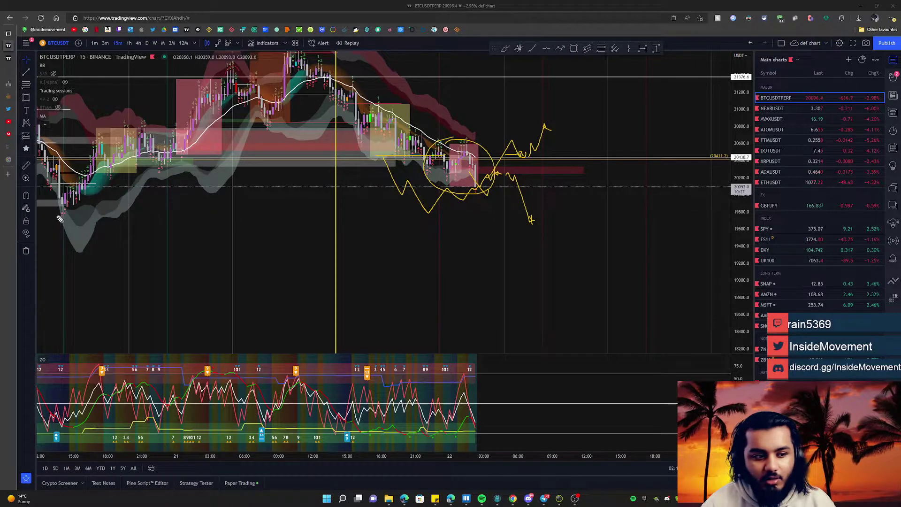
pyautogui.moveTo(61, 211); pyautogui.dragTo(82, 209)
pyautogui.moveTo(495, 192)
pyautogui.mouseDown()
pyautogui.moveTo(516, 198)
pyautogui.moveTo(546, 162)
pyautogui.mouseUp()
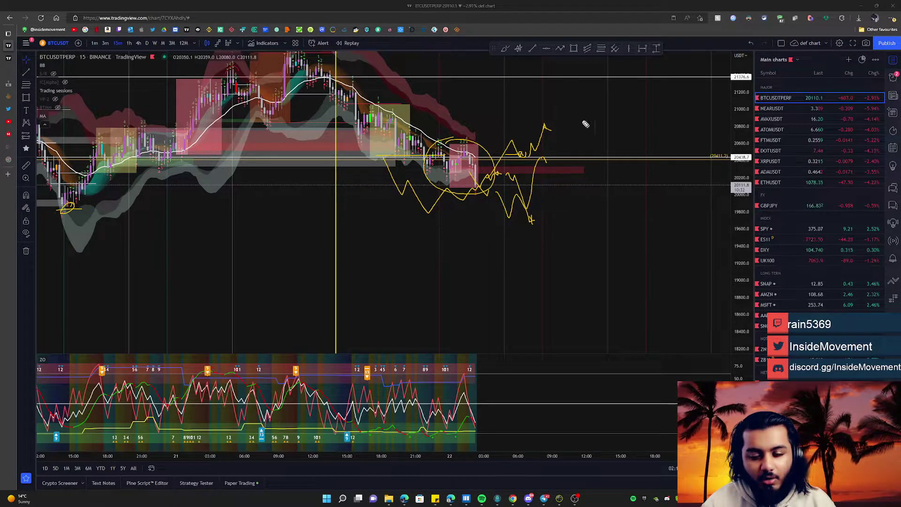
pyautogui.press('Escape')
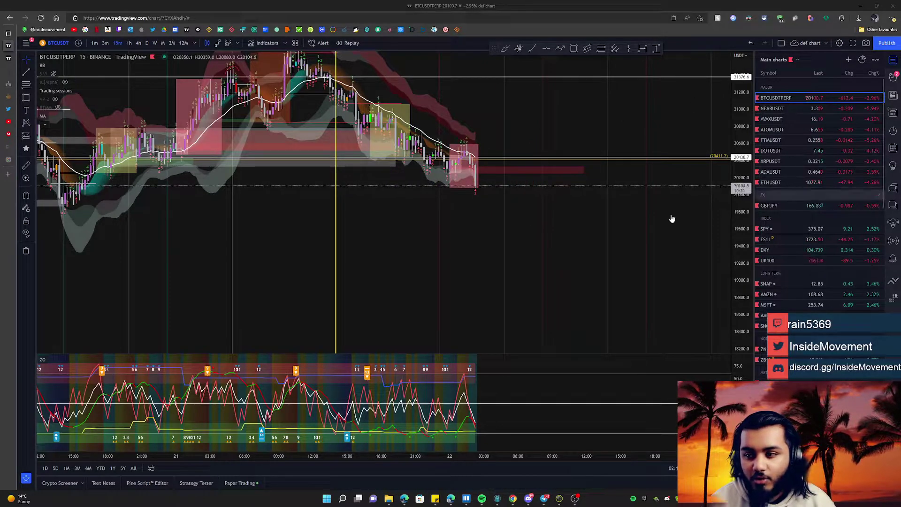
# - Hide the MA and BB indicators on the BTCUSDTPERP chart
pyautogui.scroll(-2, 529, 216)
pyautogui.scroll(-2, 529, 216)
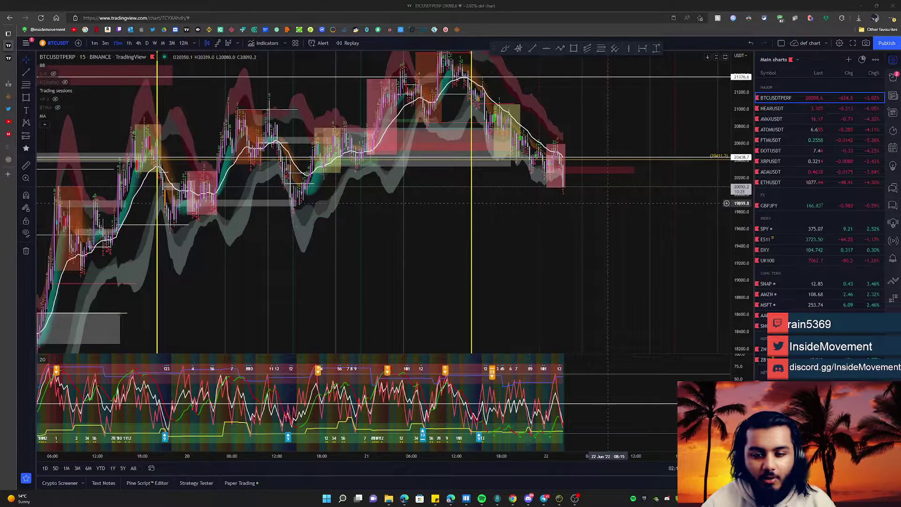
pyautogui.moveTo(742, 207); pyautogui.dragTo(743, 252)
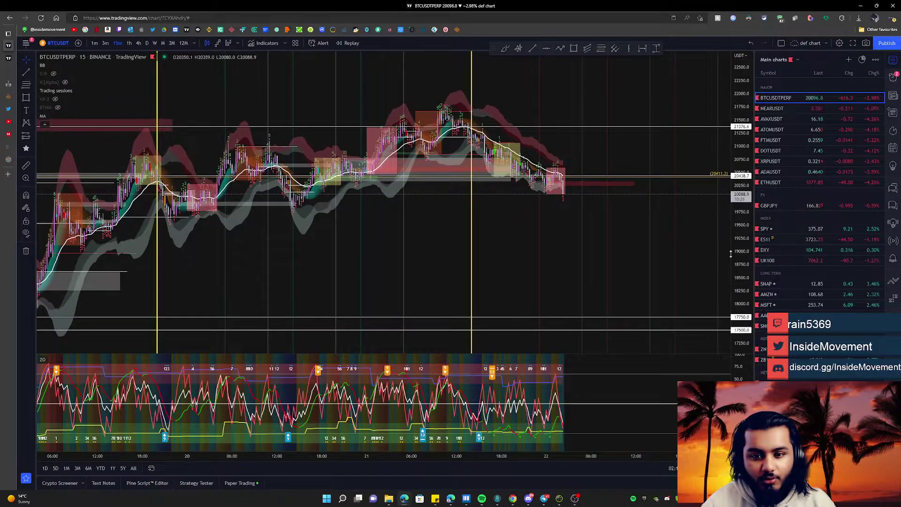
pyautogui.moveTo(562, 238); pyautogui.dragTo(468, 234)
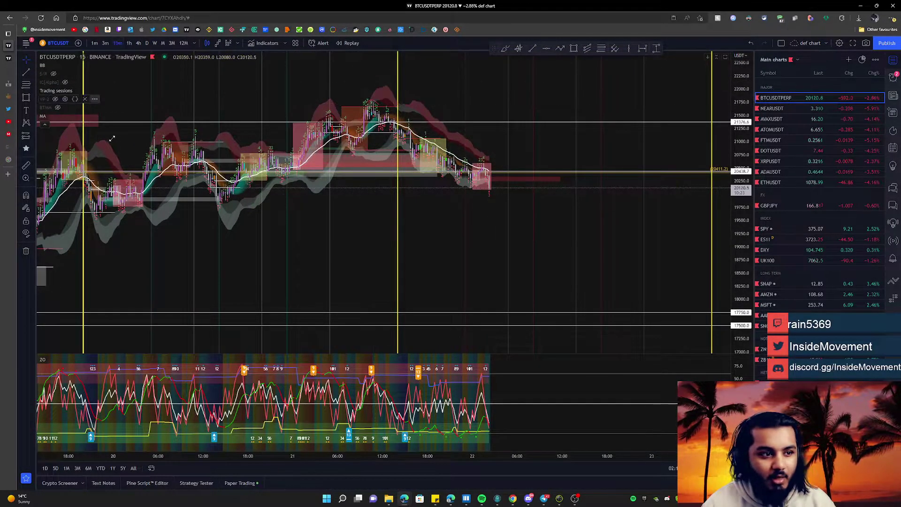
pyautogui.click(51, 116)
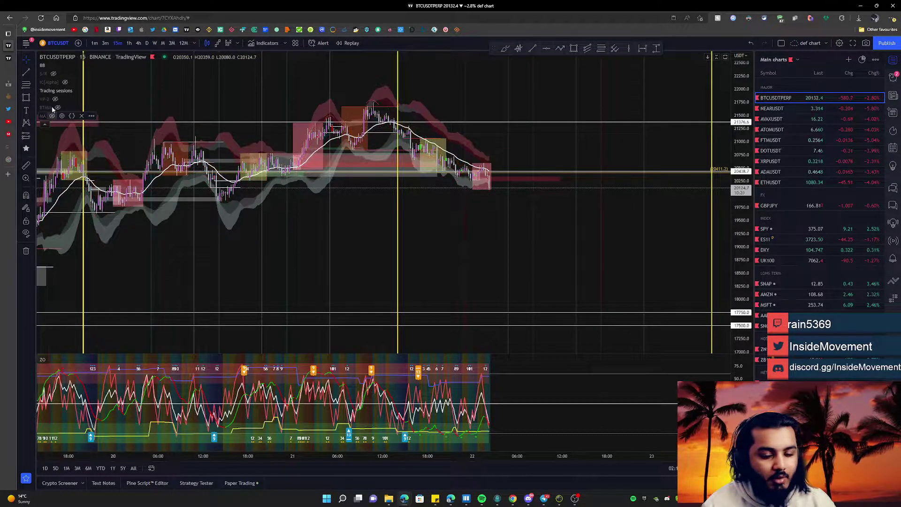
pyautogui.click(51, 65)
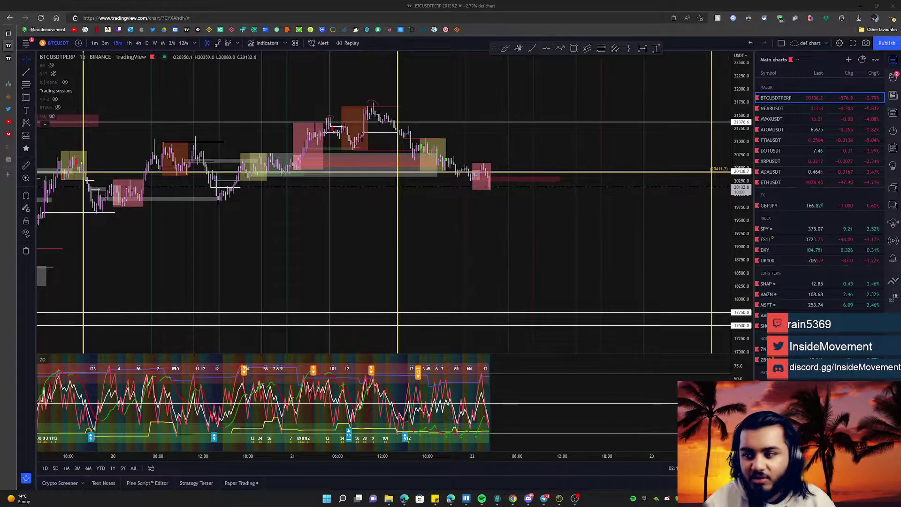
# - Sketch ink paths for a rally, a breakout above the 21,376.6 level and a reversal to about 18,400, and clear the ink
pyautogui.moveTo(492, 187)
pyautogui.mouseDown()
pyautogui.moveTo(499, 181)
pyautogui.moveTo(503, 195)
pyautogui.moveTo(519, 161)
pyautogui.moveTo(531, 169)
pyautogui.moveTo(552, 151)
pyautogui.mouseUp()
pyautogui.moveTo(597, 117)
pyautogui.mouseDown()
pyautogui.moveTo(586, 107)
pyautogui.moveTo(578, 137)
pyautogui.moveTo(603, 88)
pyautogui.moveTo(609, 96)
pyautogui.mouseUp()
pyautogui.moveTo(372, 118); pyautogui.dragTo(468, 123)
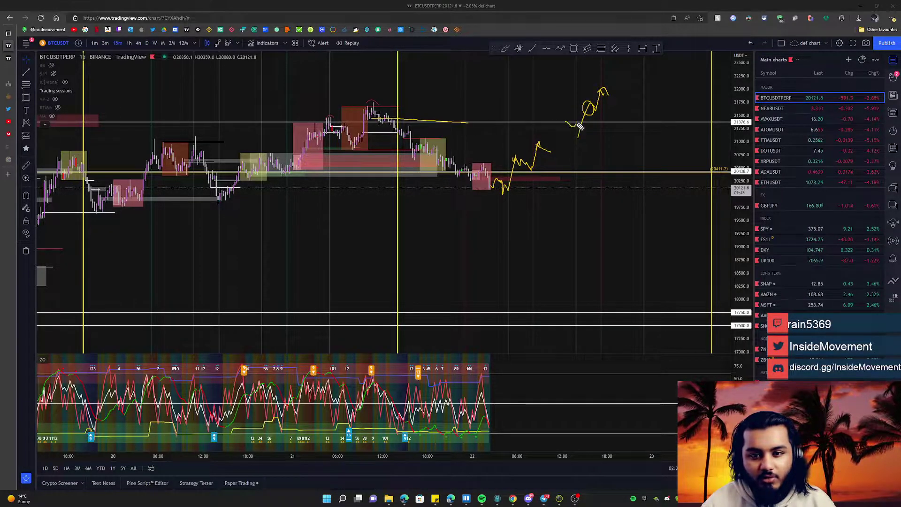
pyautogui.moveTo(581, 127); pyautogui.dragTo(639, 277)
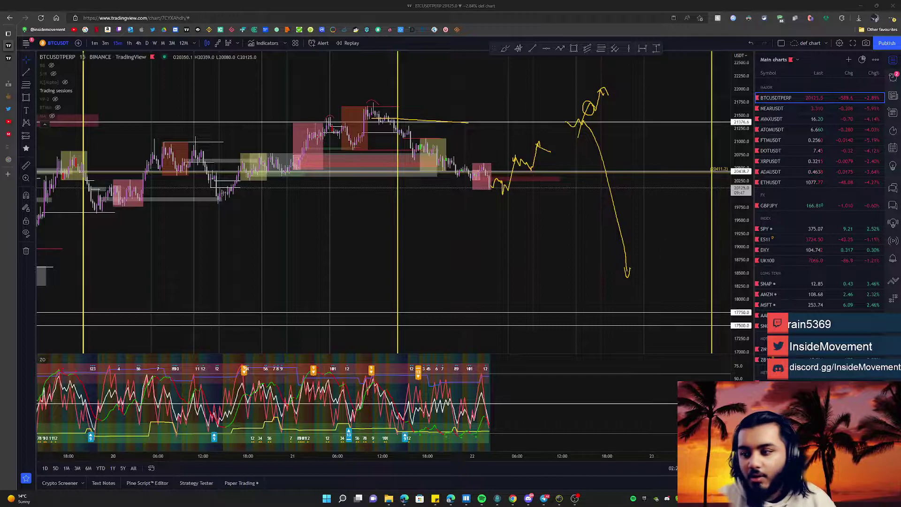
pyautogui.press('Escape')
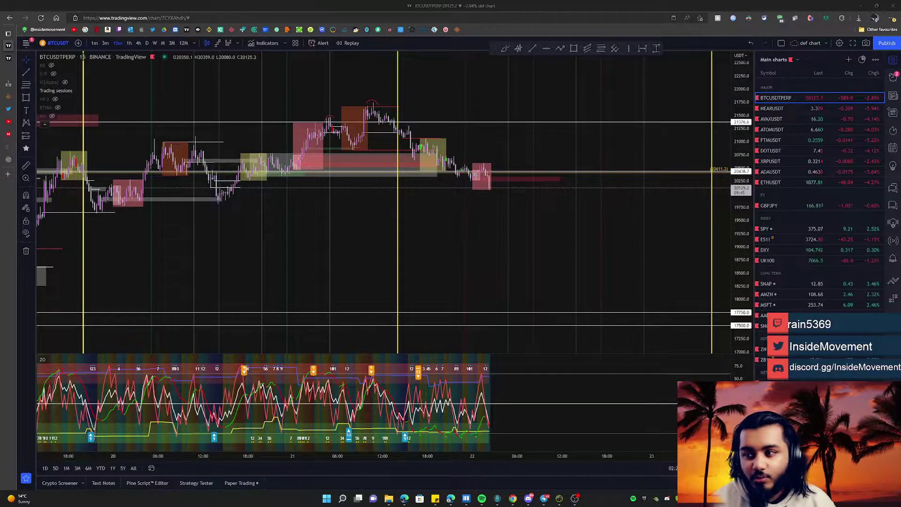
# - Switch the BTCUSDTPERP chart to the 1-hour timeframe and compress its price scale to show more of the range
pyautogui.scroll(-1, 564, 219)
pyautogui.moveTo(579, 266); pyautogui.dragTo(571, 184)
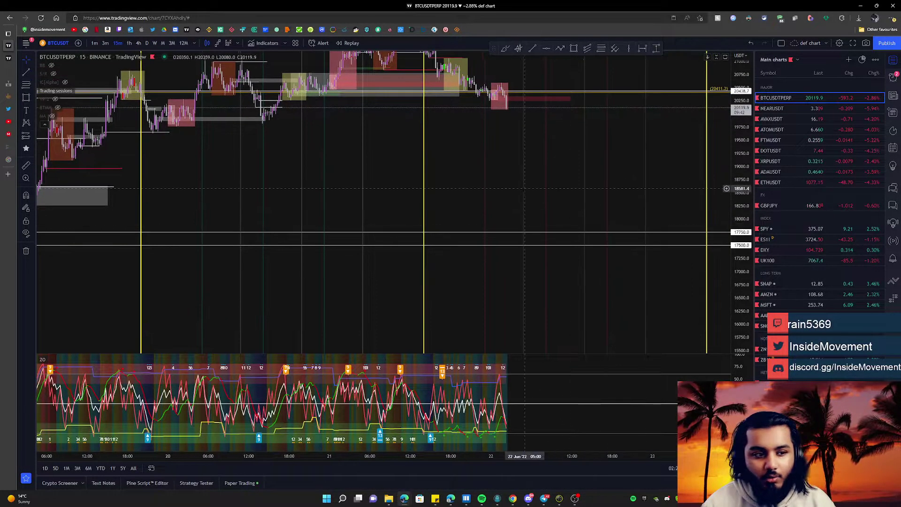
pyautogui.scroll(-3, 524, 188)
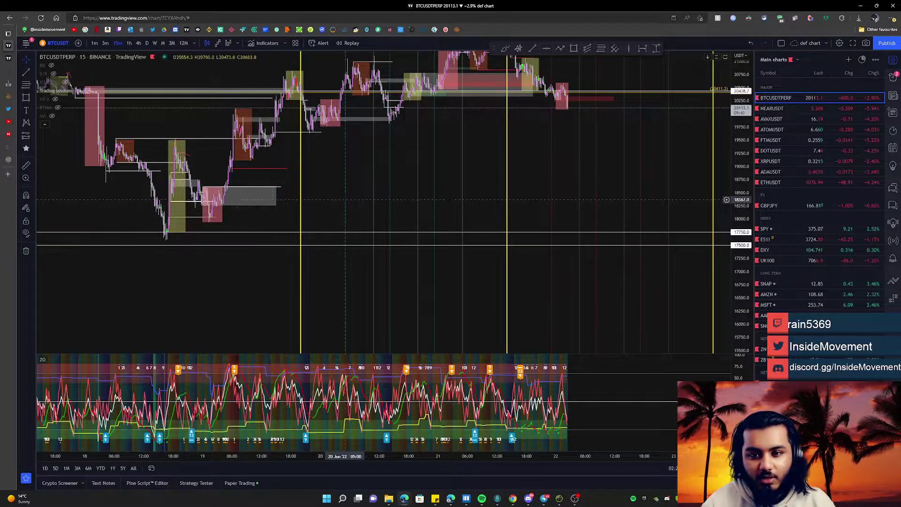
pyautogui.moveTo(564, 176); pyautogui.dragTo(565, 204)
pyautogui.scroll(1, 564, 205)
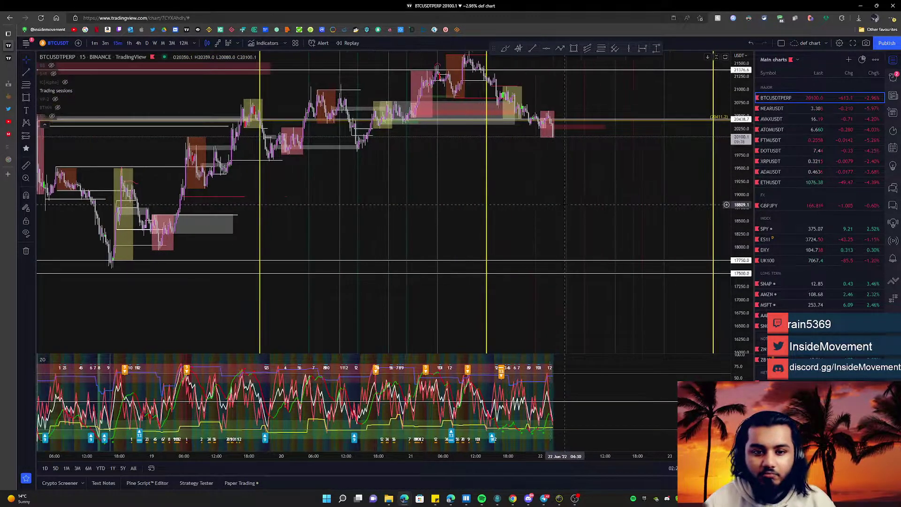
pyautogui.moveTo(416, 171); pyautogui.dragTo(445, 202)
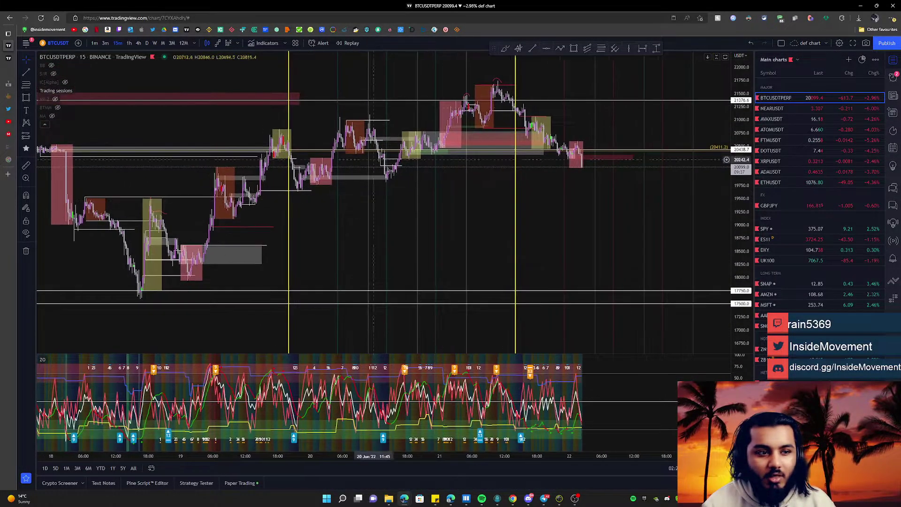
pyautogui.click(130, 43)
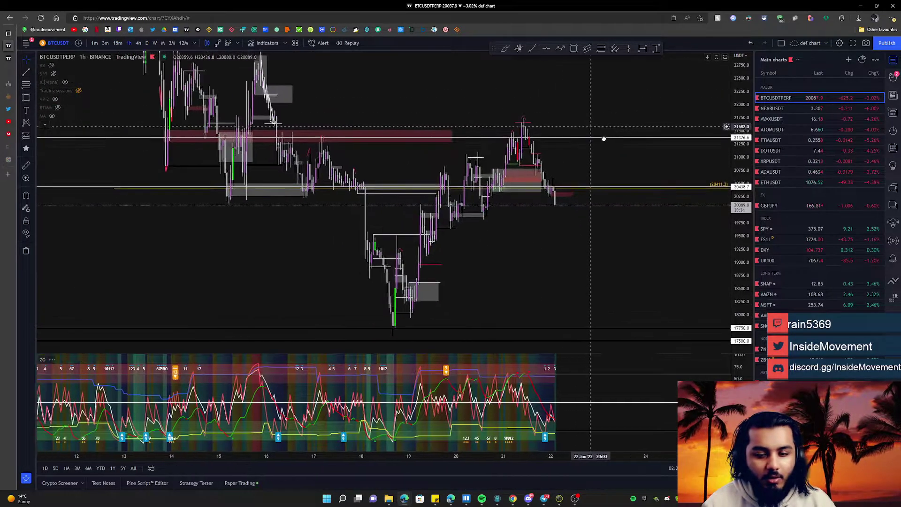
pyautogui.moveTo(604, 138); pyautogui.dragTo(619, 152)
pyautogui.moveTo(741, 164); pyautogui.dragTo(740, 208)
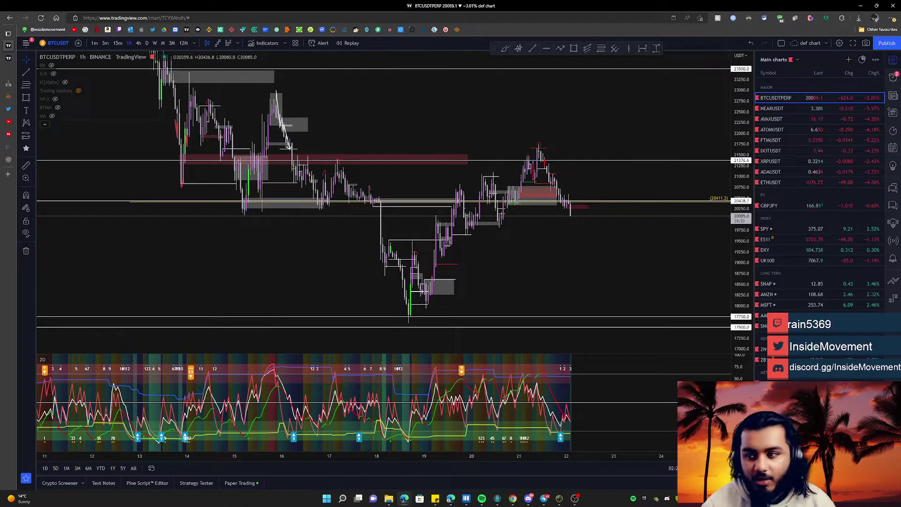
# - Trace the past swings in ink, sketch a drop to about 18,500 with a rebound and an alternative rise to about 20,900, and clear the ink
pyautogui.moveTo(232, 217)
pyautogui.mouseDown()
pyautogui.moveTo(292, 87)
pyautogui.moveTo(376, 258)
pyautogui.moveTo(417, 308)
pyautogui.moveTo(491, 192)
pyautogui.moveTo(528, 160)
pyautogui.moveTo(609, 276)
pyautogui.moveTo(636, 284)
pyautogui.moveTo(662, 219)
pyautogui.mouseUp()
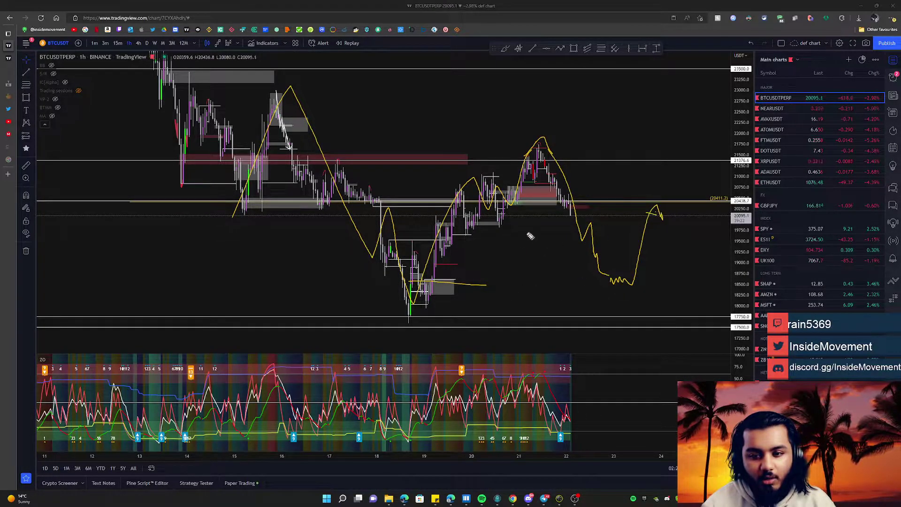
pyautogui.moveTo(594, 269); pyautogui.dragTo(605, 291)
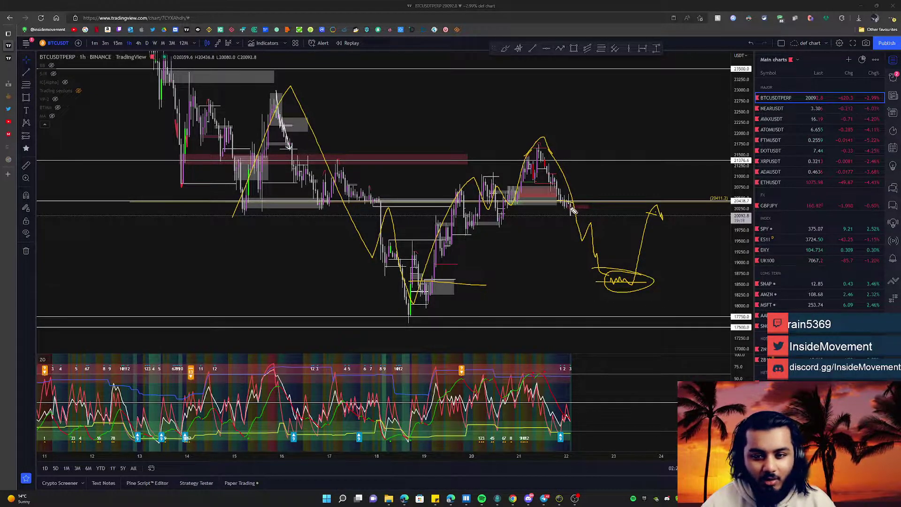
pyautogui.moveTo(538, 181)
pyautogui.mouseDown()
pyautogui.moveTo(594, 182)
pyautogui.moveTo(653, 253)
pyautogui.mouseUp()
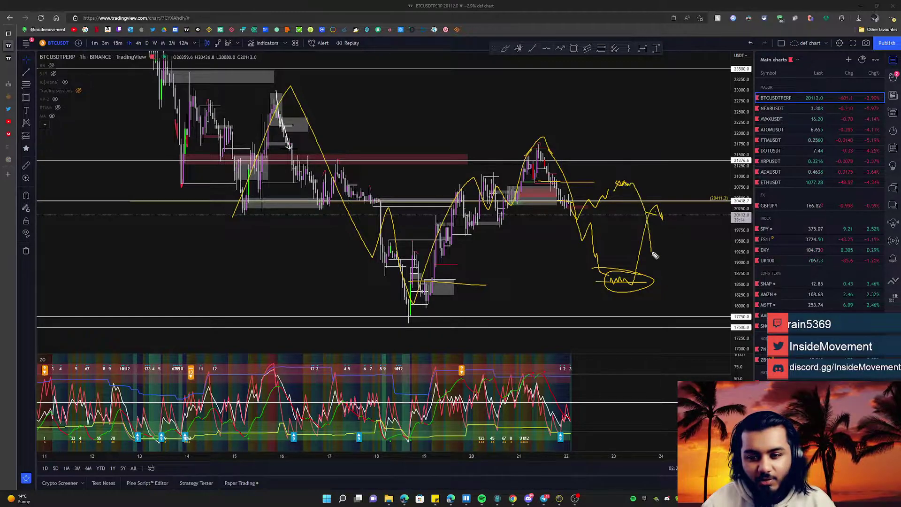
pyautogui.press('Escape')
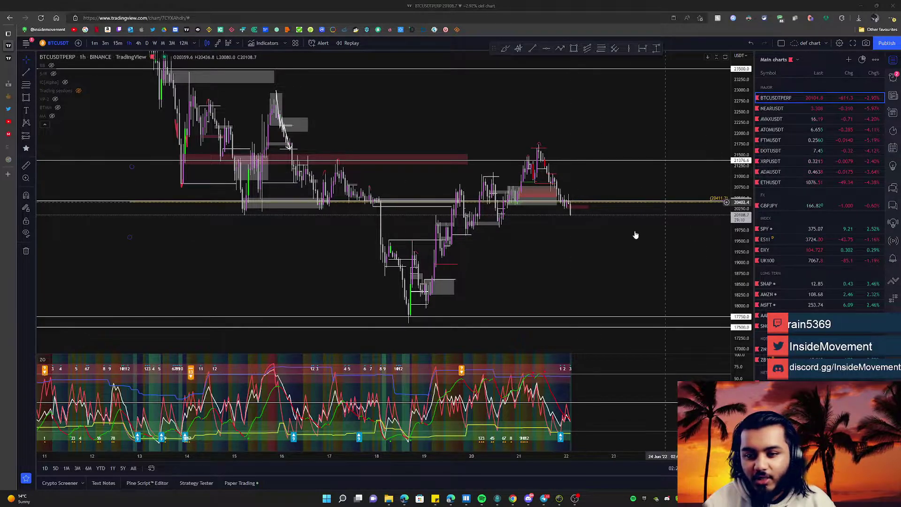
# - Draw a thin rectangle zone near 20,000, running from the 20 June low to late 22 June
pyautogui.scroll(3, 589, 223)
pyautogui.scroll(3, 589, 223)
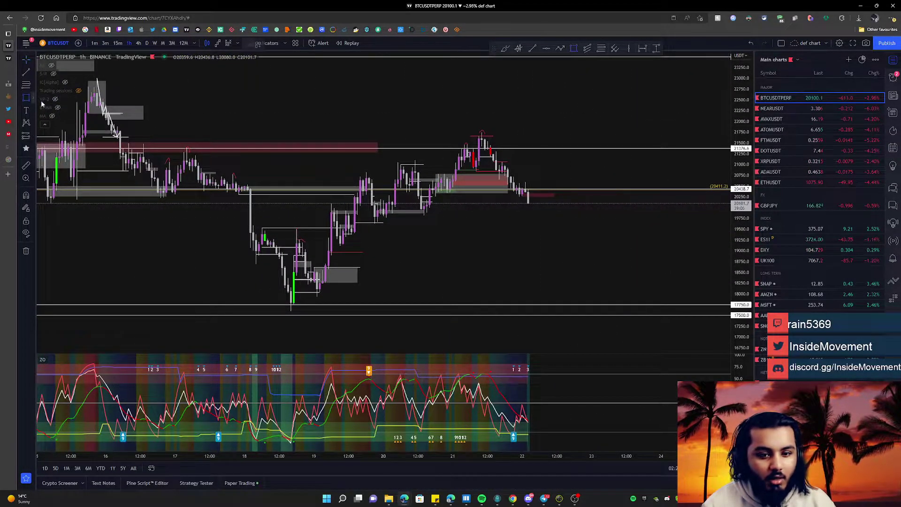
pyautogui.click(418, 207)
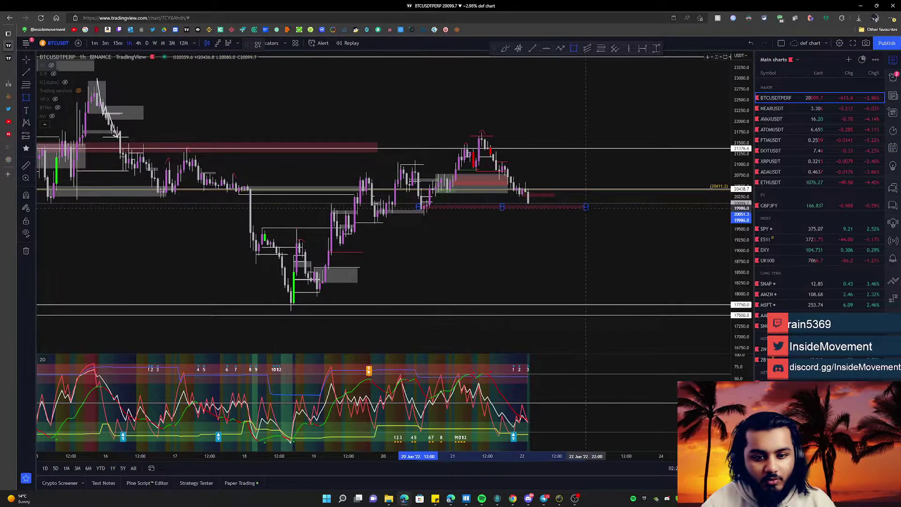
pyautogui.click(589, 207)
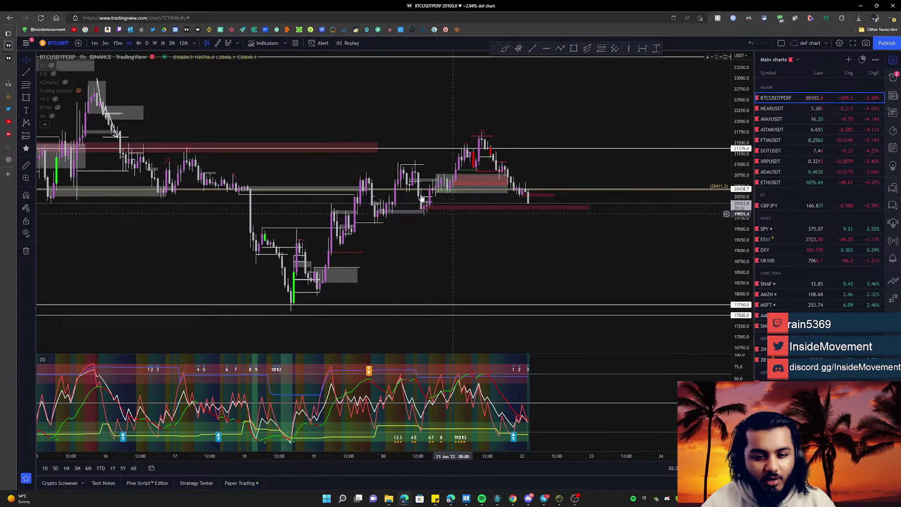
# - Switch to the 15-minute timeframe and move the new zone down onto the 20 June low, spanning about 19,900 to 20,000
pyautogui.click(117, 43)
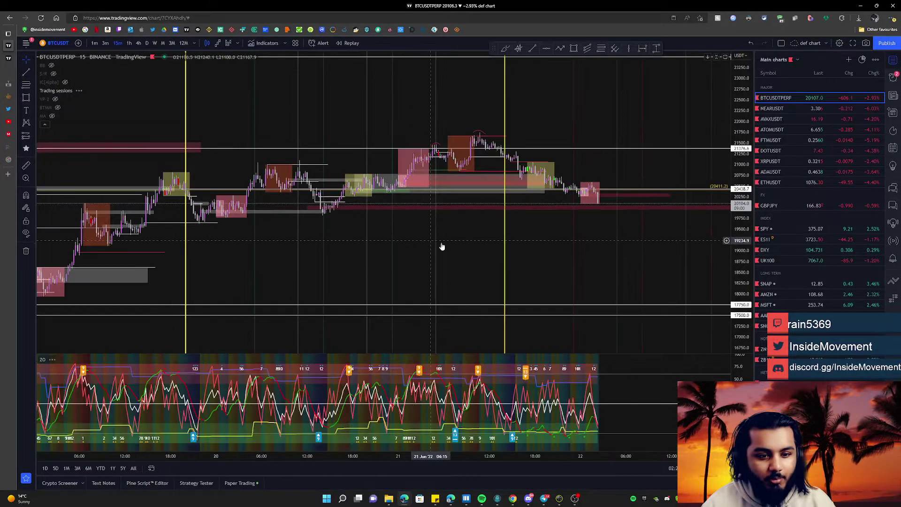
pyautogui.click(347, 211)
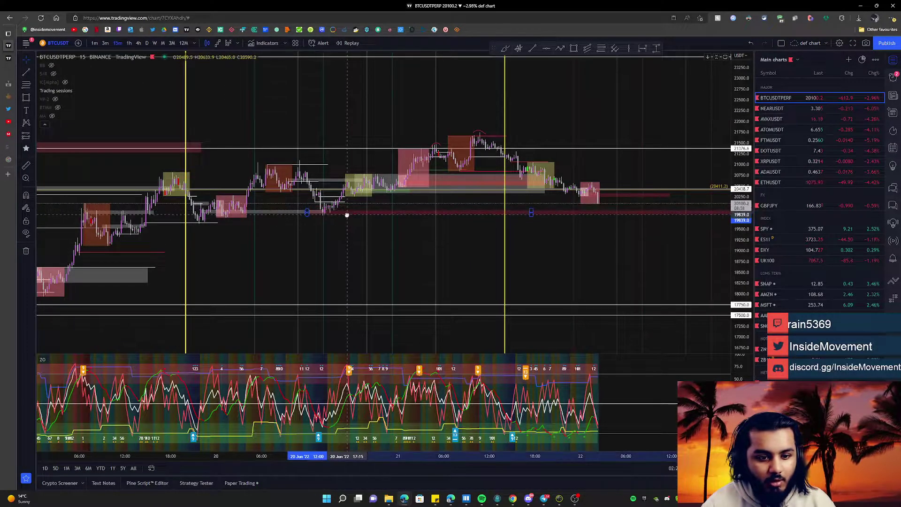
pyautogui.click(560, 234)
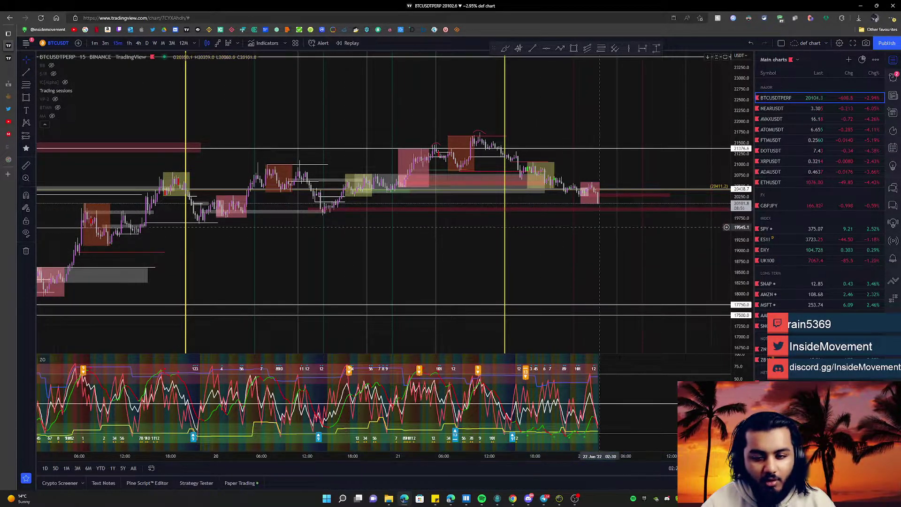
# - Change the fill colour of the new zone near 20,000 to green
pyautogui.click(591, 211)
pyautogui.click(286, 45)
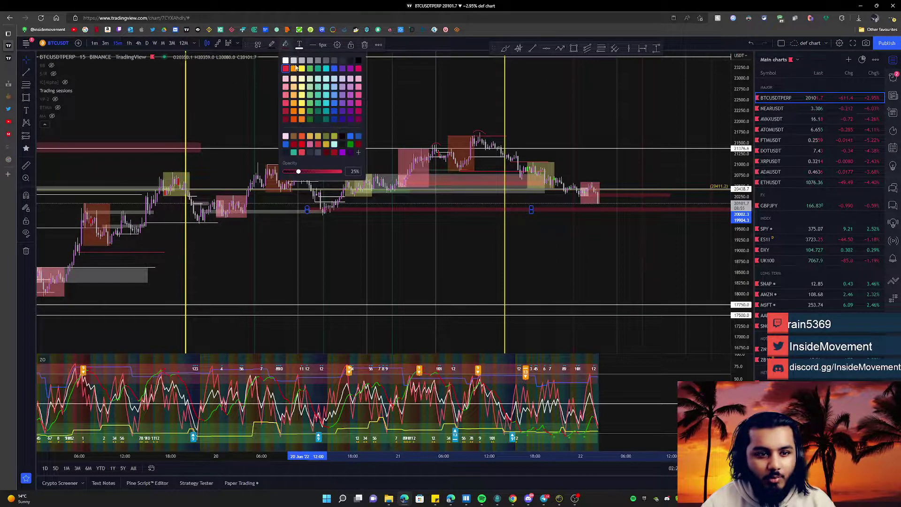
pyautogui.click(309, 68)
pyautogui.click(608, 243)
# - Mark the last yellow and pink sessions in ink, sketch dips into the green zone and a rise to about 21,376, and clear the ink
pyautogui.moveTo(577, 234); pyautogui.dragTo(486, 236)
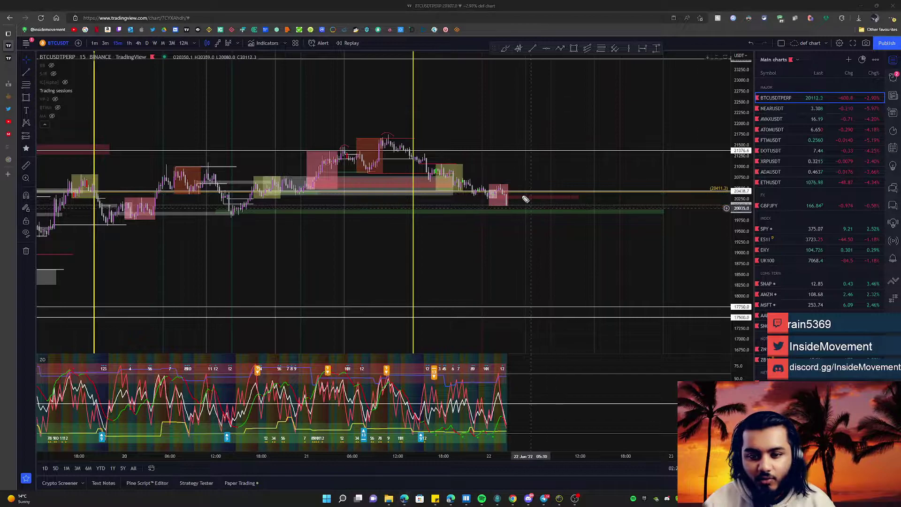
pyautogui.moveTo(491, 184)
pyautogui.mouseDown()
pyautogui.moveTo(513, 196)
pyautogui.moveTo(525, 190)
pyautogui.mouseUp()
pyautogui.moveTo(441, 165)
pyautogui.mouseDown()
pyautogui.moveTo(439, 187)
pyautogui.moveTo(493, 187)
pyautogui.moveTo(506, 215)
pyautogui.moveTo(535, 194)
pyautogui.moveTo(525, 222)
pyautogui.mouseUp()
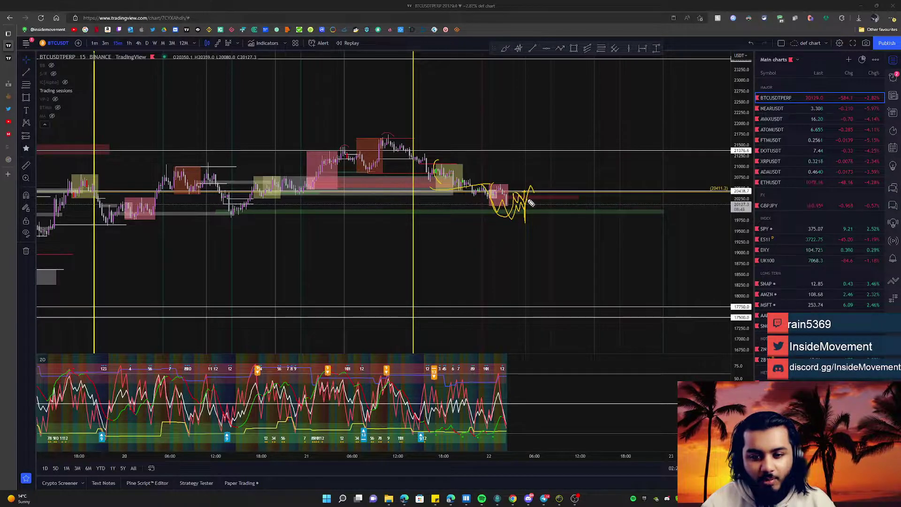
pyautogui.moveTo(545, 169); pyautogui.dragTo(566, 151)
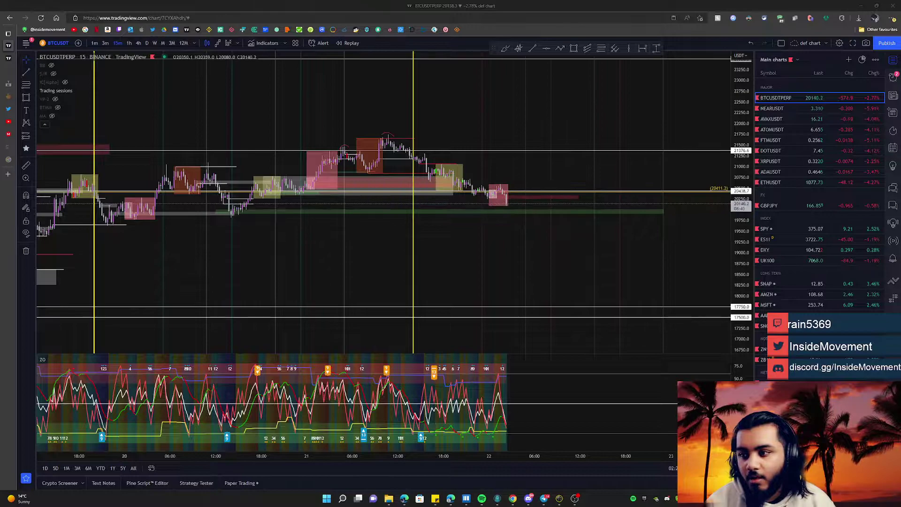
# - Check the UK100, ES1! and SPY 15-minute charts, view SPY in TrendSpider, and return to BTCUSDTPERP in TradingView
pyautogui.click(773, 261)
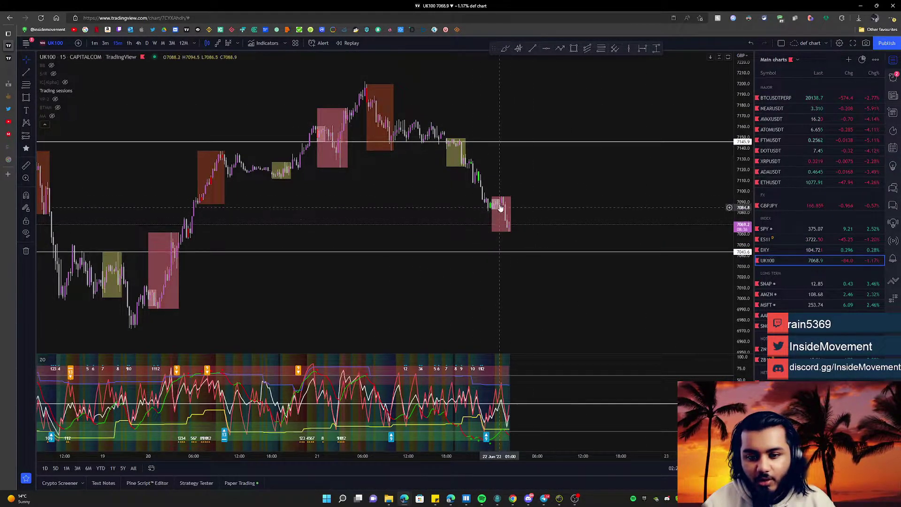
pyautogui.click(781, 239)
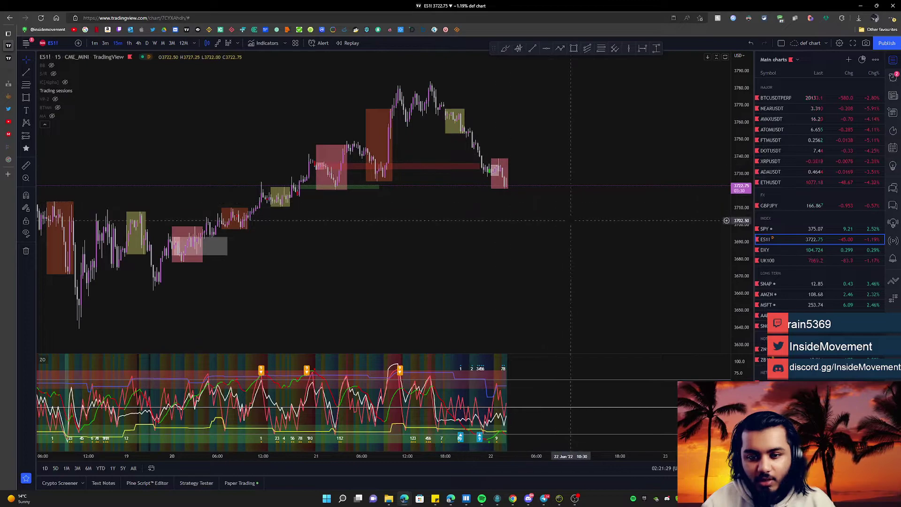
pyautogui.moveTo(570, 219); pyautogui.dragTo(573, 212)
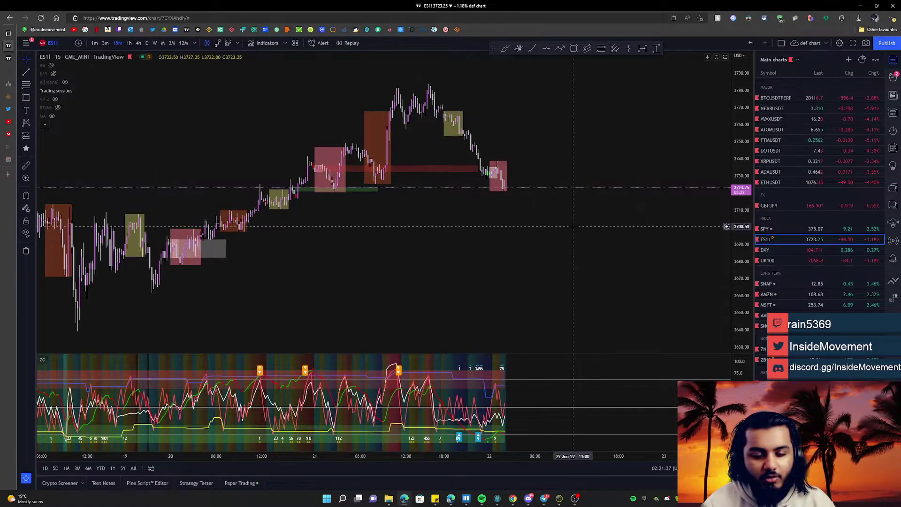
pyautogui.click(788, 230)
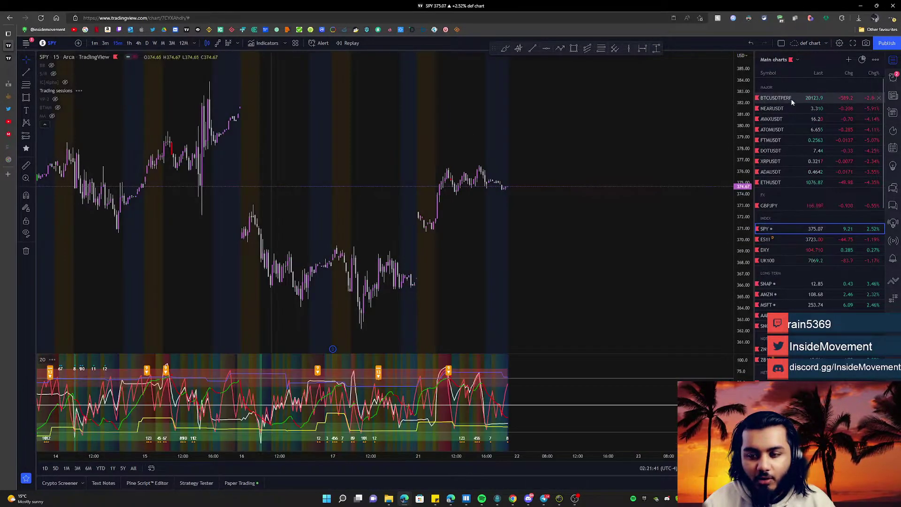
pyautogui.click(792, 100)
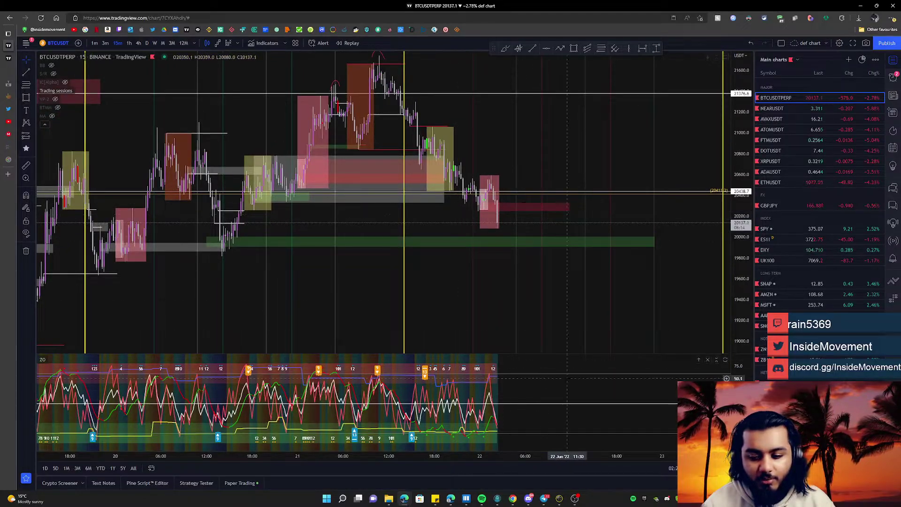
pyautogui.click(513, 498)
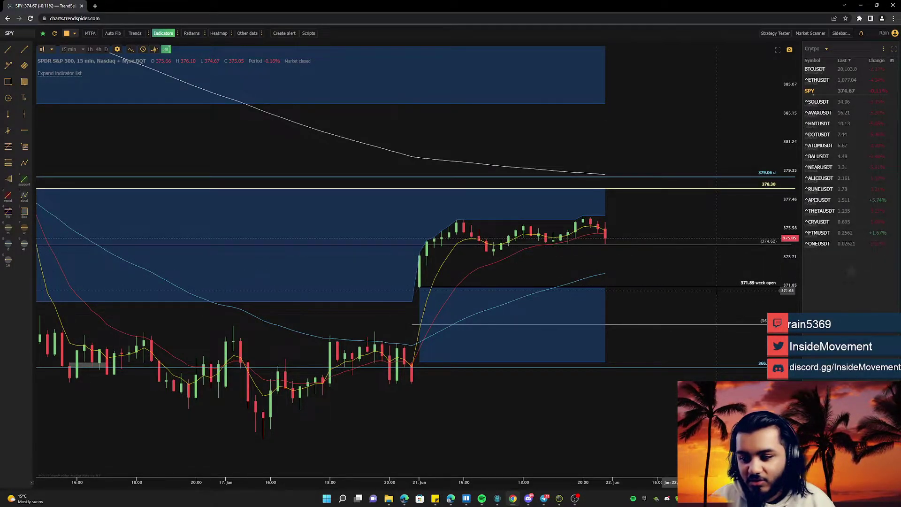
pyautogui.click(863, 7)
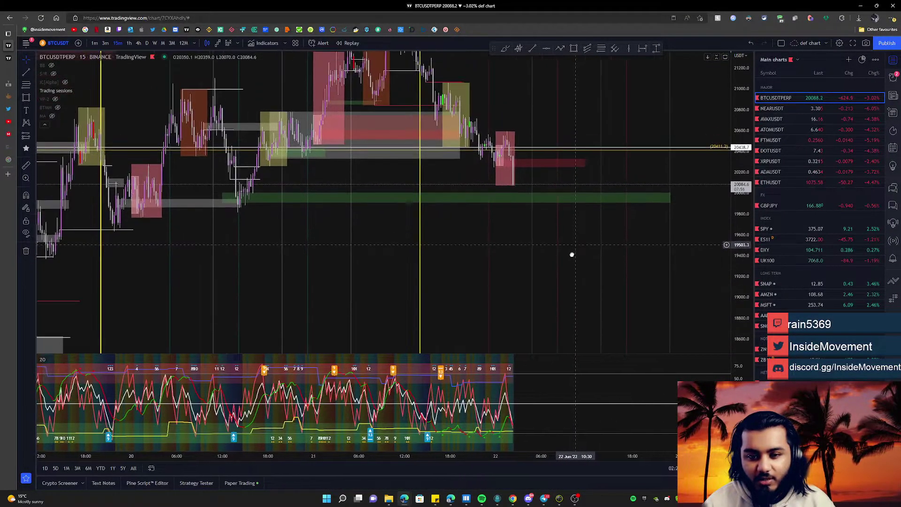
# - Return the BTCUSDTPERP chart to the 1-hour timeframe and rescale it to leave room beyond the latest candle
pyautogui.moveTo(571, 254); pyautogui.dragTo(541, 279)
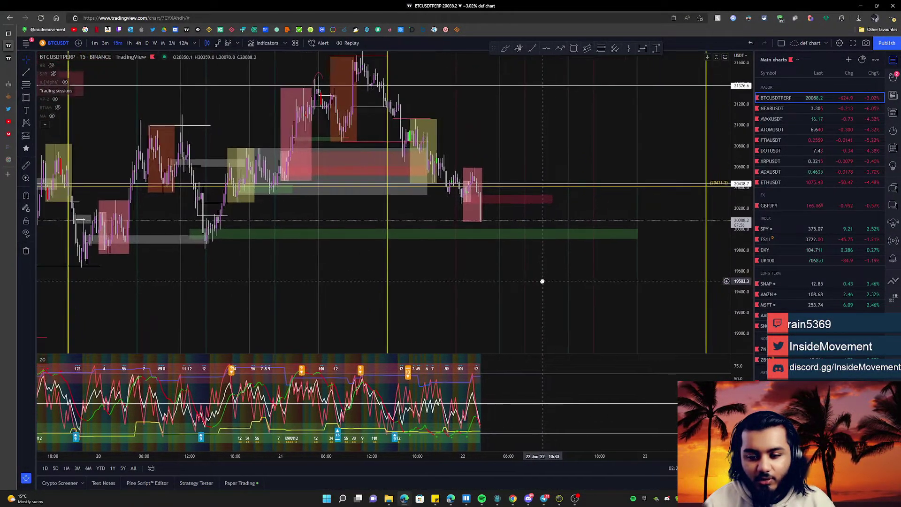
pyautogui.click(129, 43)
pyautogui.moveTo(740, 137); pyautogui.dragTo(735, 258)
pyautogui.scroll(1, 640, 264)
pyautogui.moveTo(634, 262); pyautogui.dragTo(653, 242)
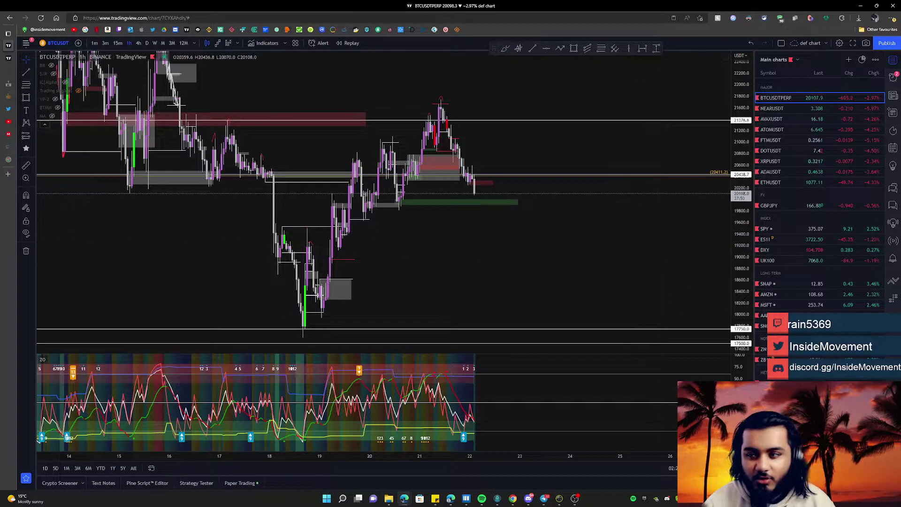
# - Sketch an ink path falling to about 18,400, ranging and rallying to about 21,200, circle the grey zone near 18,500, and clear the ink
pyautogui.moveTo(474, 177); pyautogui.dragTo(573, 293)
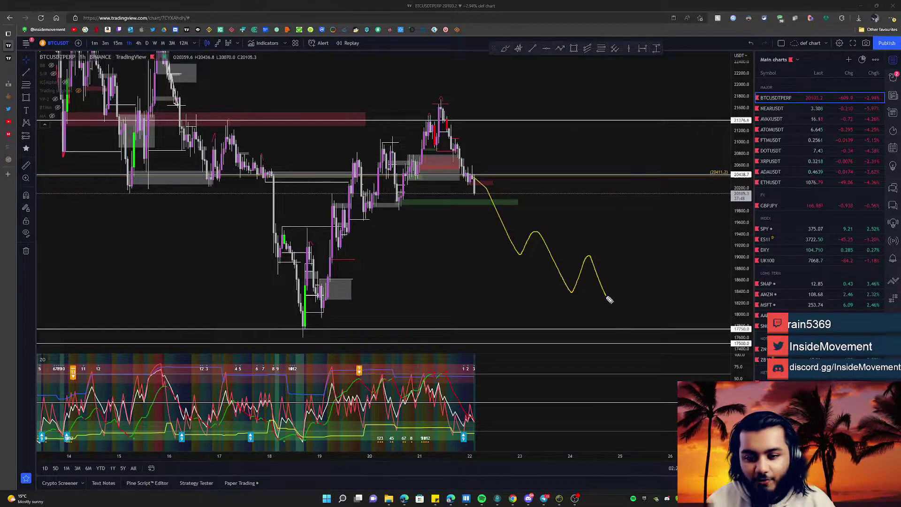
pyautogui.moveTo(548, 256); pyautogui.dragTo(605, 260)
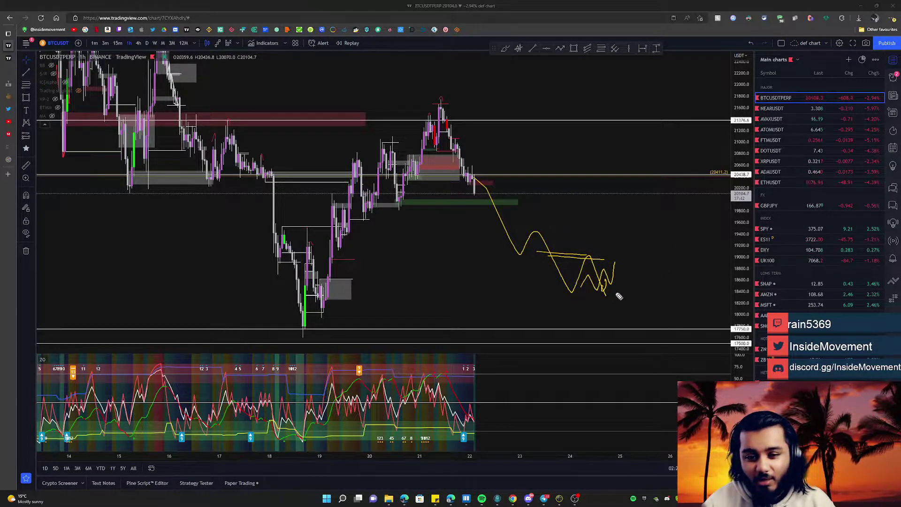
pyautogui.moveTo(328, 280); pyautogui.dragTo(371, 292)
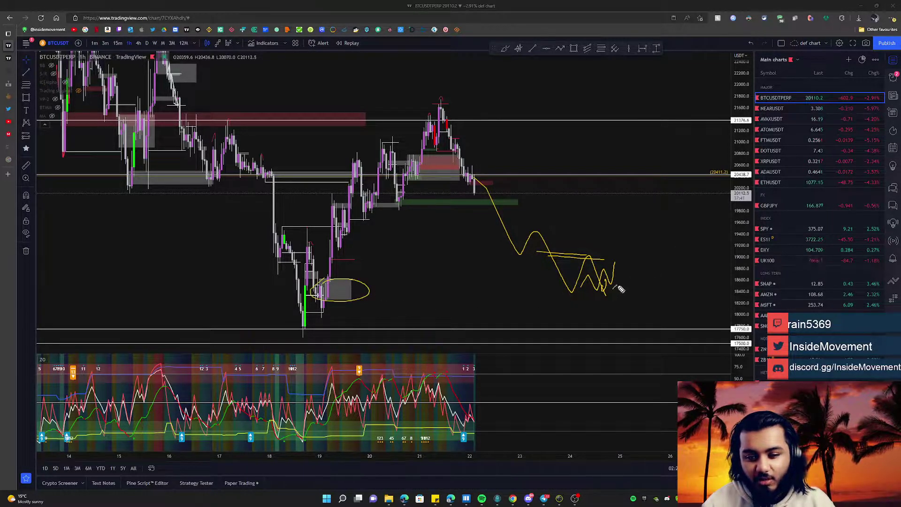
pyautogui.moveTo(678, 291); pyautogui.dragTo(699, 177)
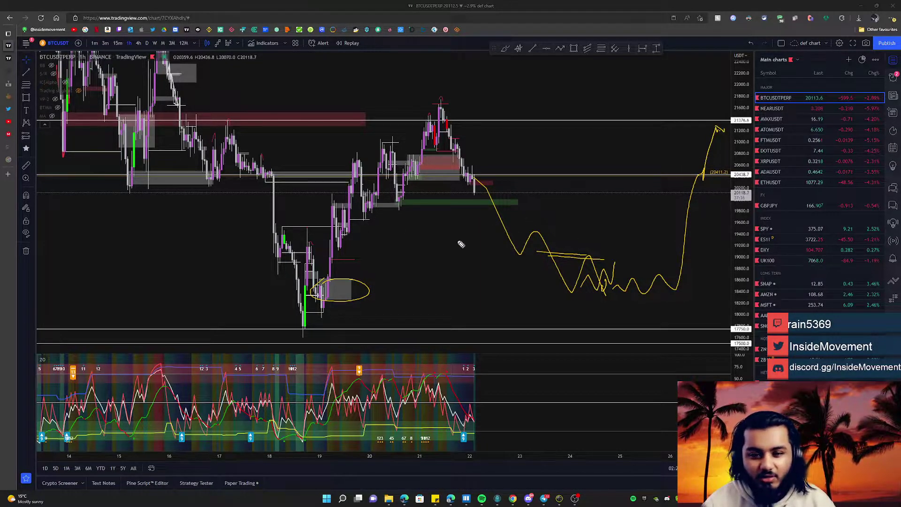
pyautogui.press('Escape')
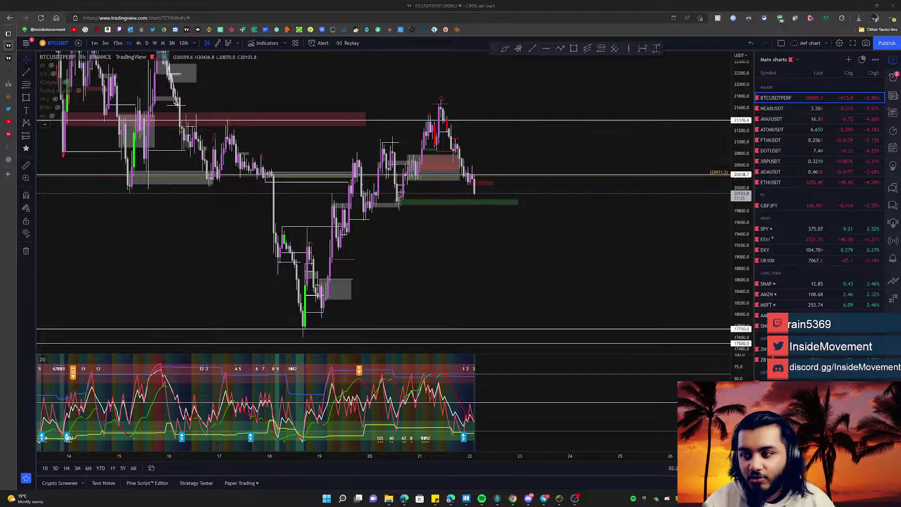
pyautogui.scroll(2, 597, 232)
pyautogui.moveTo(598, 231); pyautogui.dragTo(669, 261)
pyautogui.scroll(2, 644, 252)
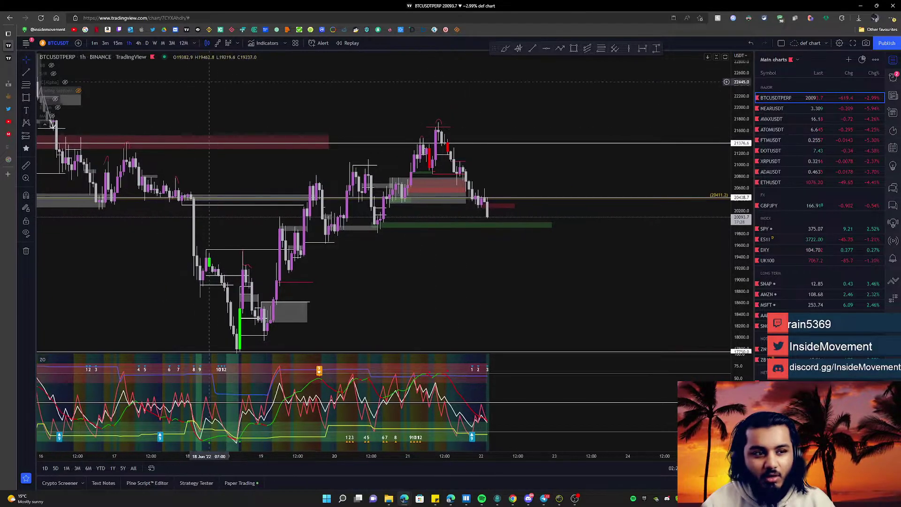
# - Switch the BTCUSDTPERP chart to the 15-minute timeframe and frame the latest sessions with room beyond the last candle
pyautogui.click(119, 43)
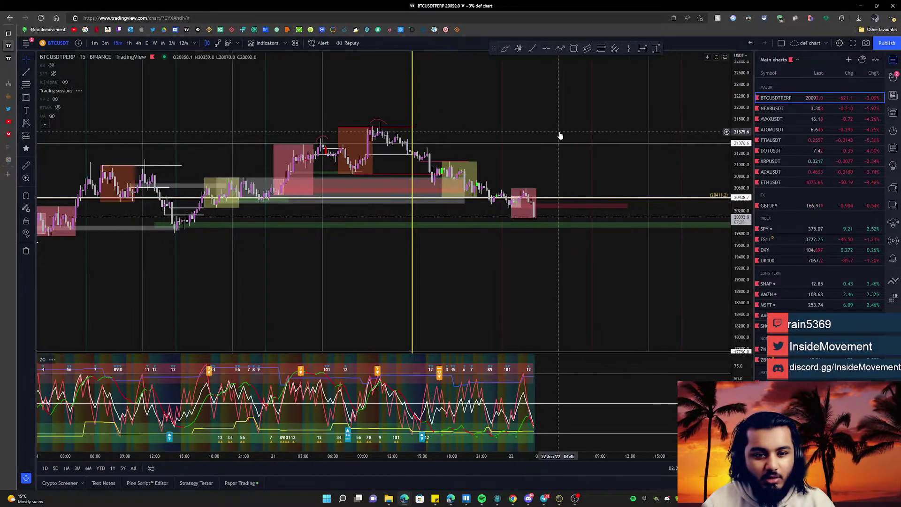
pyautogui.scroll(-2, 460, 109)
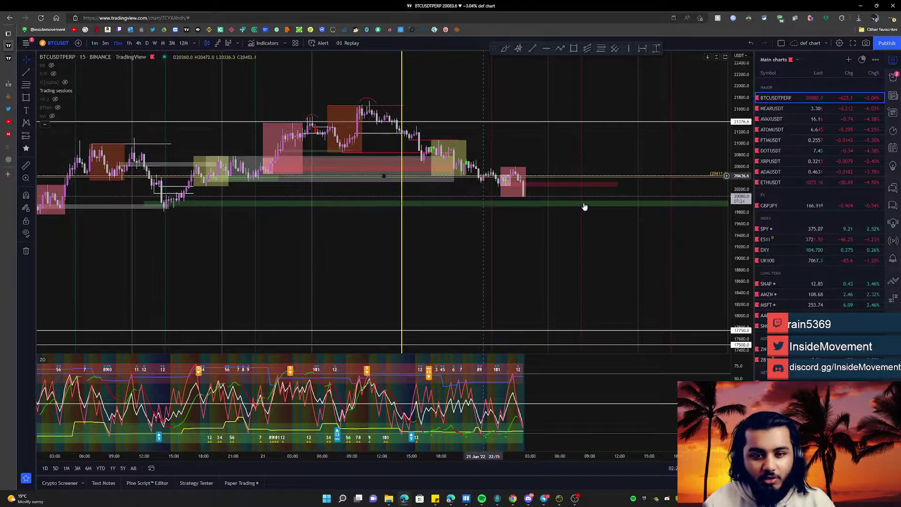
pyautogui.scroll(1, 520, 219)
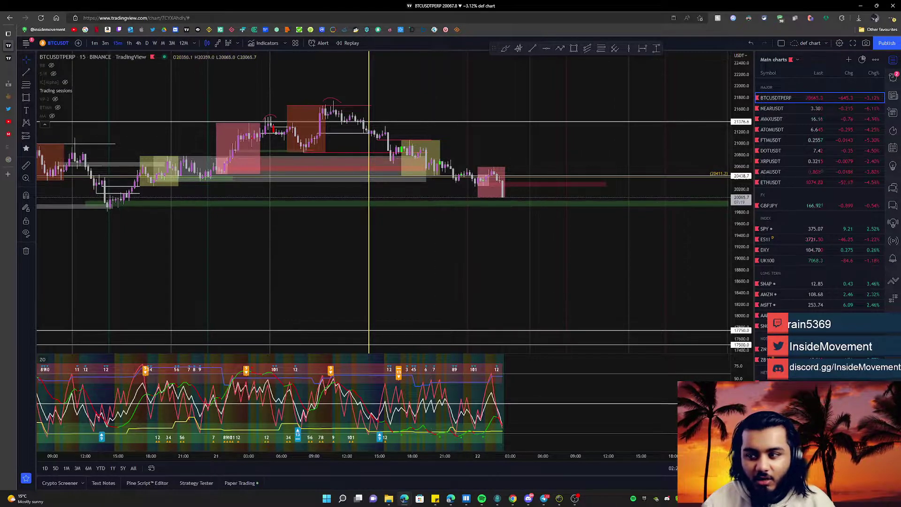
# - Ink levels off the last yellow session, sketch a bounce from the green zone to about 20,800 and a drop to about 19,400, and clear the ink
pyautogui.click(427, 157)
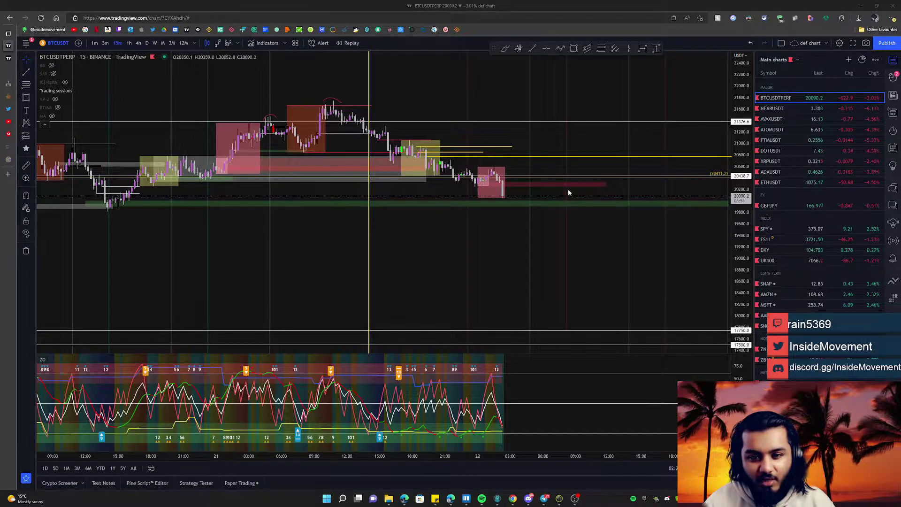
pyautogui.moveTo(527, 208)
pyautogui.mouseDown()
pyautogui.moveTo(569, 161)
pyautogui.moveTo(592, 160)
pyautogui.moveTo(612, 237)
pyautogui.moveTo(596, 234)
pyautogui.mouseUp()
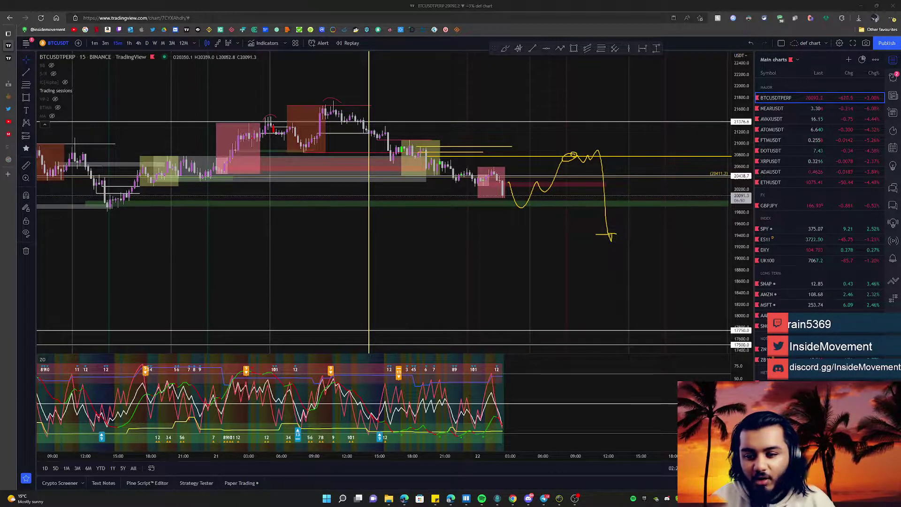
pyautogui.hotkey('ctrl', 'z')
pyautogui.hotkey('ctrl', 'z')
pyautogui.hotkey('ctrl', 'z')
pyautogui.hotkey('ctrl', 'z')
pyautogui.hotkey('ctrl', 'z')
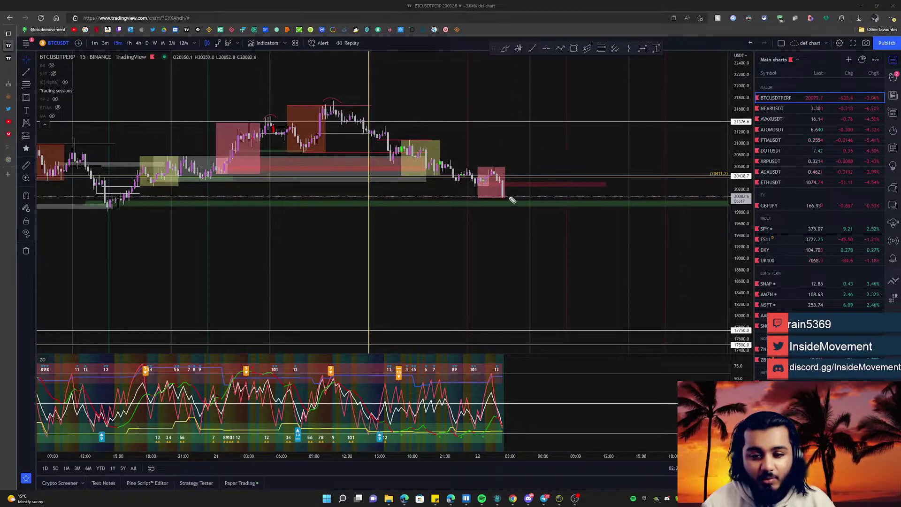
pyautogui.moveTo(500, 181)
pyautogui.mouseDown()
pyautogui.moveTo(512, 210)
pyautogui.moveTo(525, 182)
pyautogui.mouseUp()
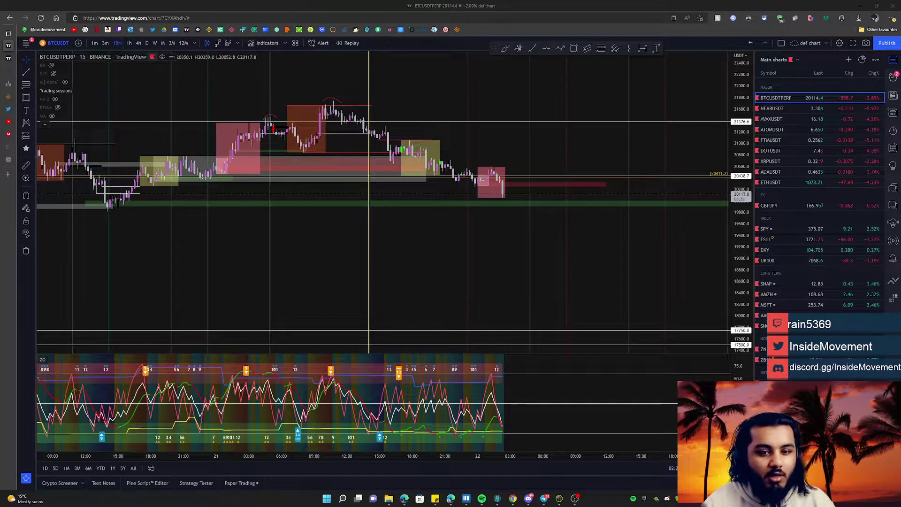
# - Sketch a dip and bounce to about 20,400 followed by a fall to about 18,600, trace the decline from the orange session, and clear the ink
pyautogui.scroll(2, 390, 133)
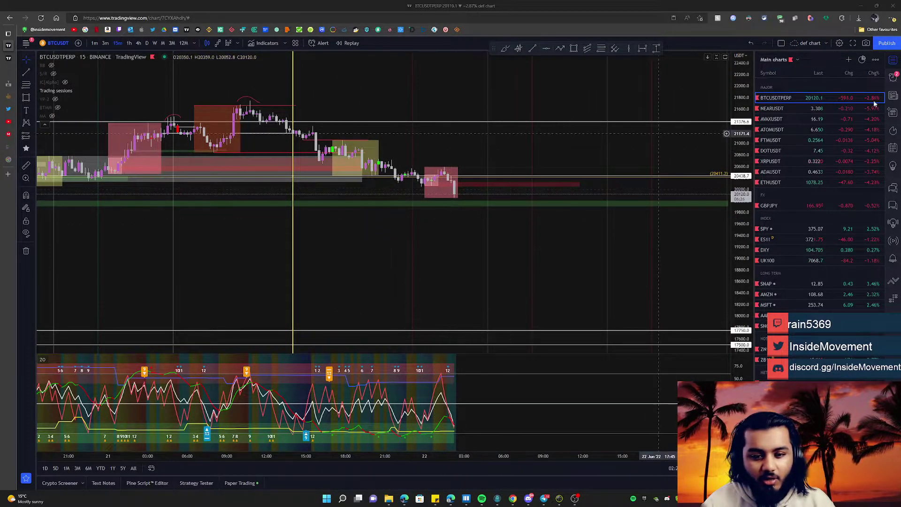
pyautogui.moveTo(432, 170); pyautogui.dragTo(458, 197)
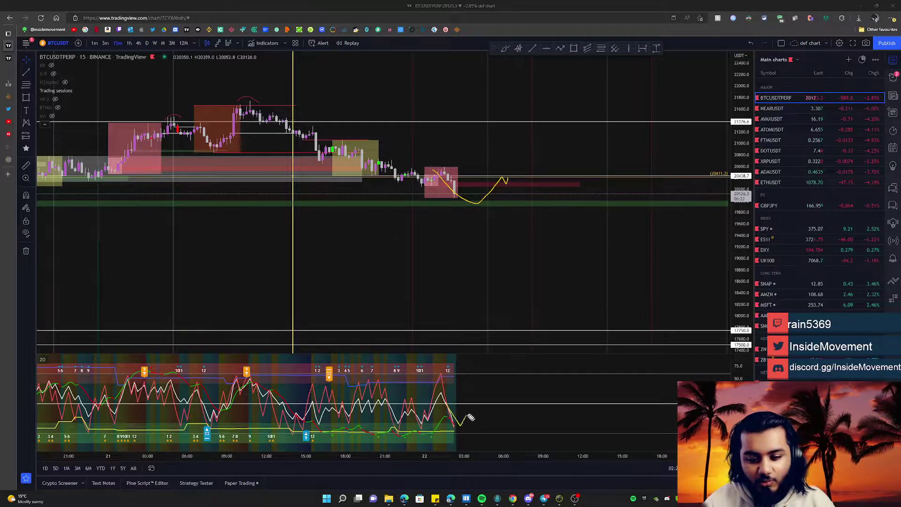
pyautogui.moveTo(464, 168)
pyautogui.mouseDown()
pyautogui.moveTo(492, 193)
pyautogui.moveTo(526, 180)
pyautogui.moveTo(560, 280)
pyautogui.mouseUp()
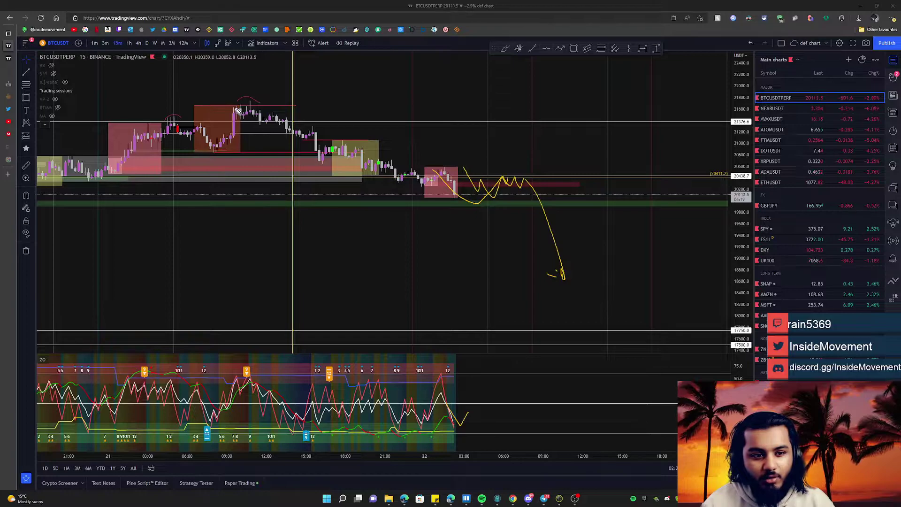
pyautogui.moveTo(234, 109); pyautogui.dragTo(425, 185)
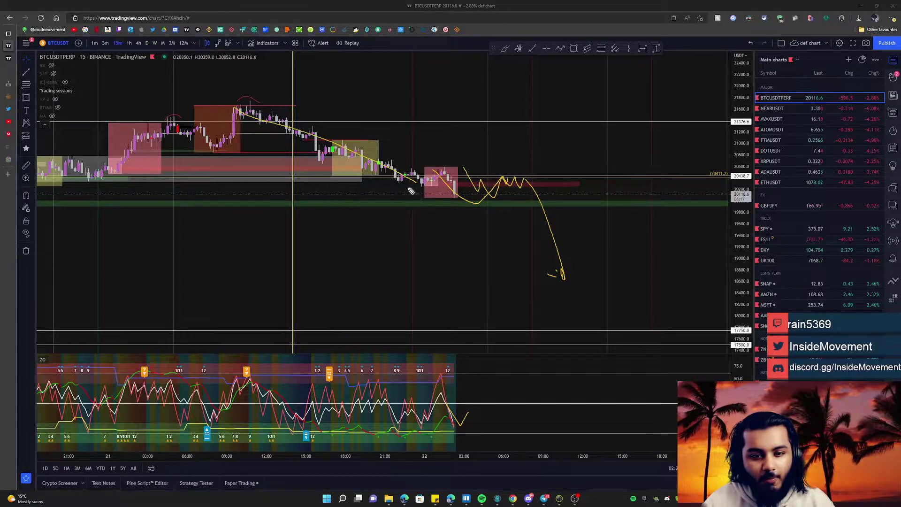
pyautogui.moveTo(414, 187); pyautogui.dragTo(521, 188)
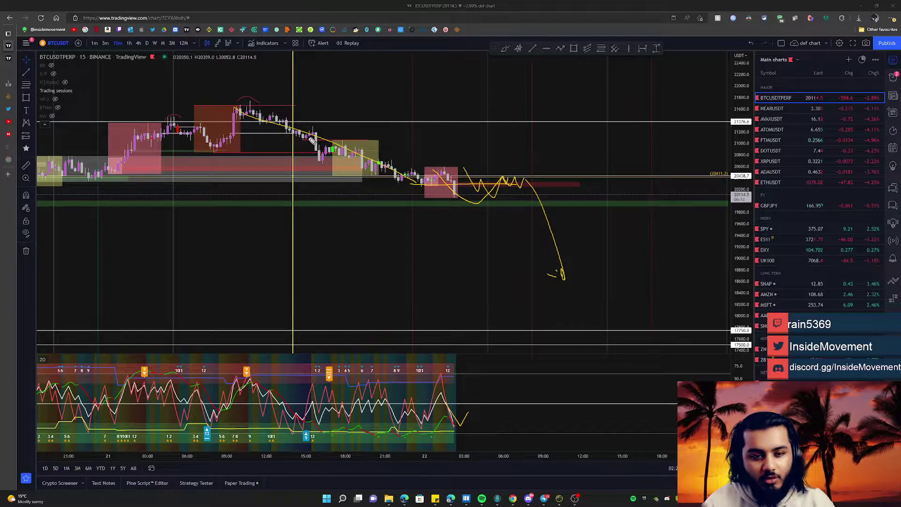
pyautogui.moveTo(425, 146); pyautogui.dragTo(437, 161)
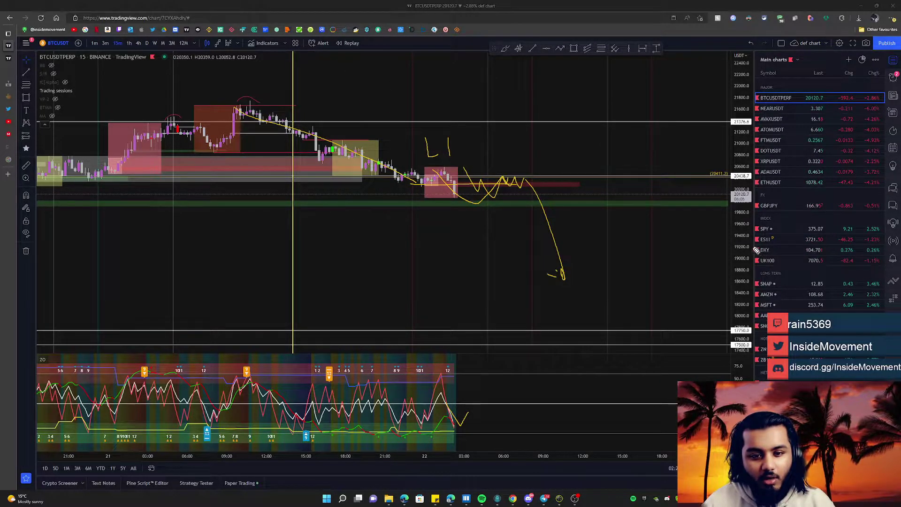
pyautogui.press('Escape')
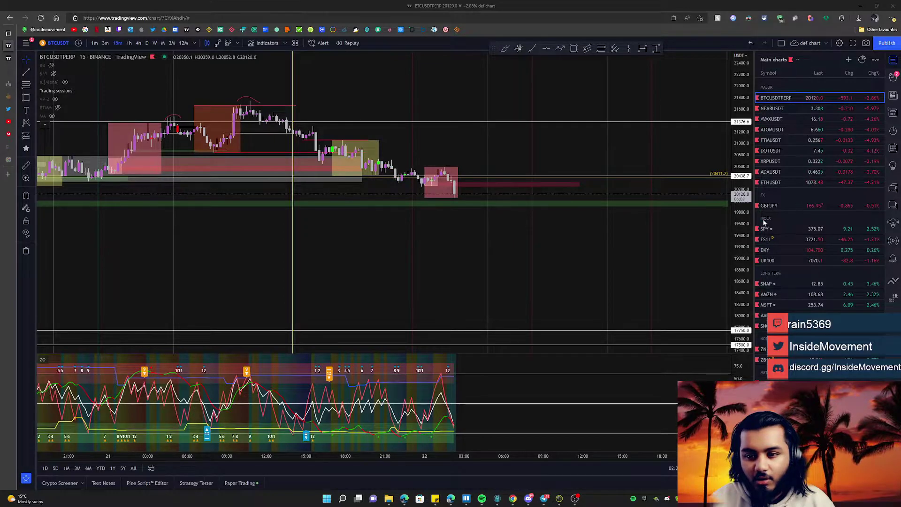
# - Review the recent BTCUSDTPERP sessions, switch to Bookmap, and examine the BTCUSDT order-book liquidity around the latest price
pyautogui.scroll(-2, 648, 239)
pyautogui.moveTo(695, 242); pyautogui.dragTo(582, 254)
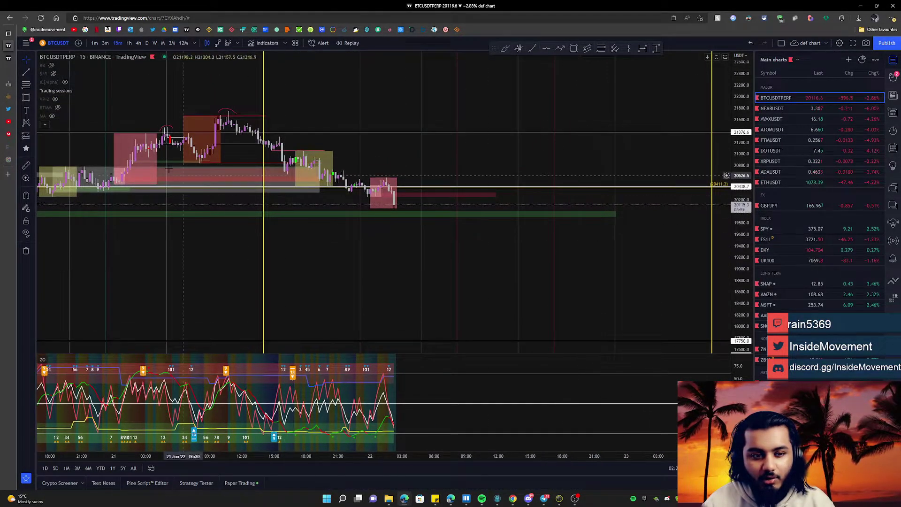
pyautogui.scroll(-2, 168, 168)
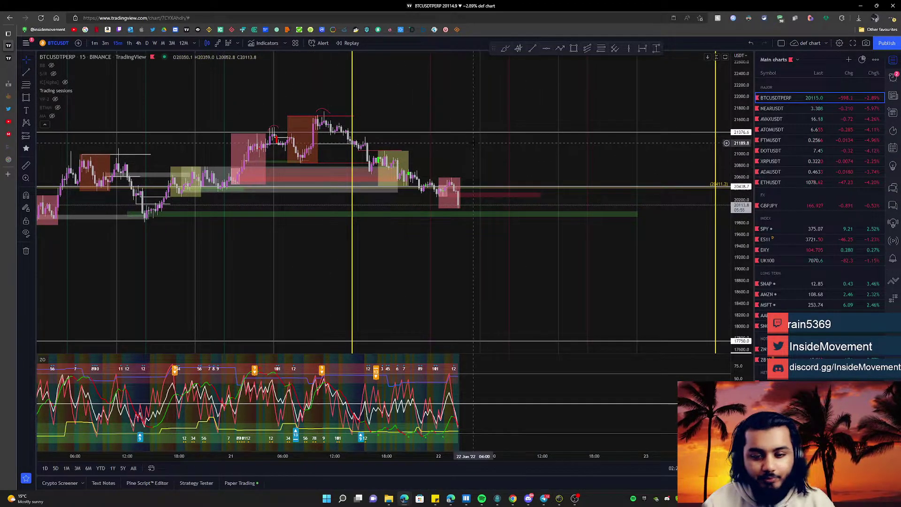
pyautogui.scroll(1, 424, 149)
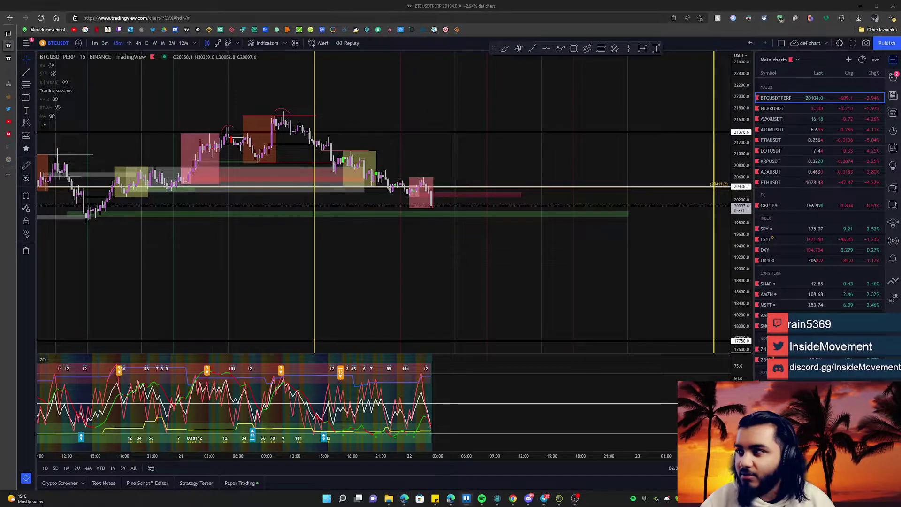
pyautogui.moveTo(900, 47); pyautogui.dragTo(425, 87)
pyautogui.doubleClick(424, 87)
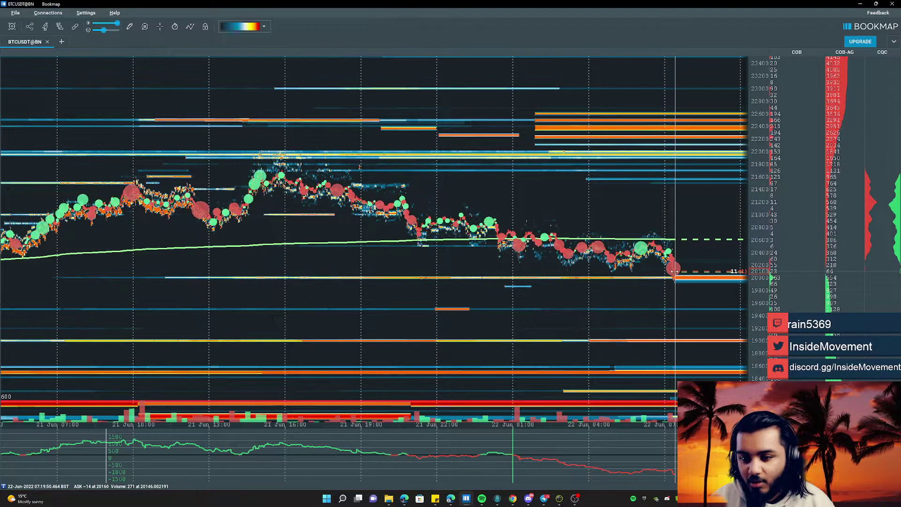
pyautogui.scroll(4, 669, 275)
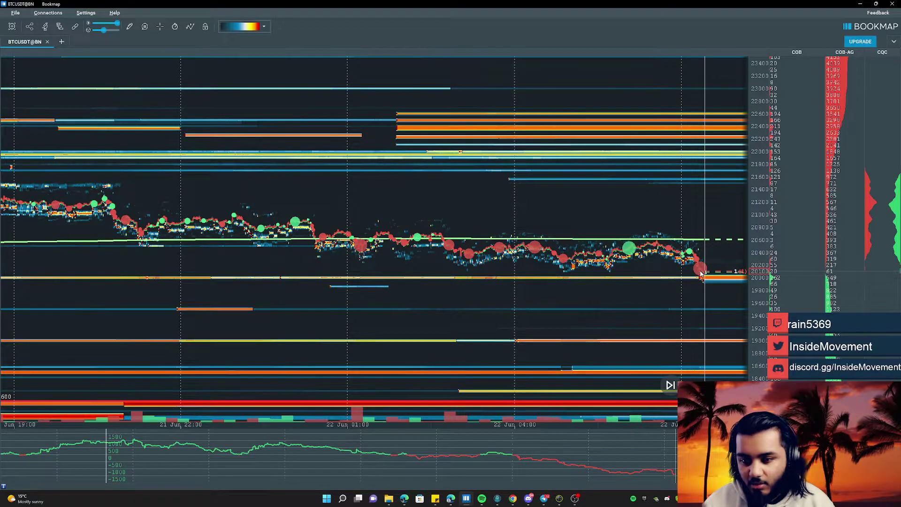
pyautogui.scroll(-4, 701, 274)
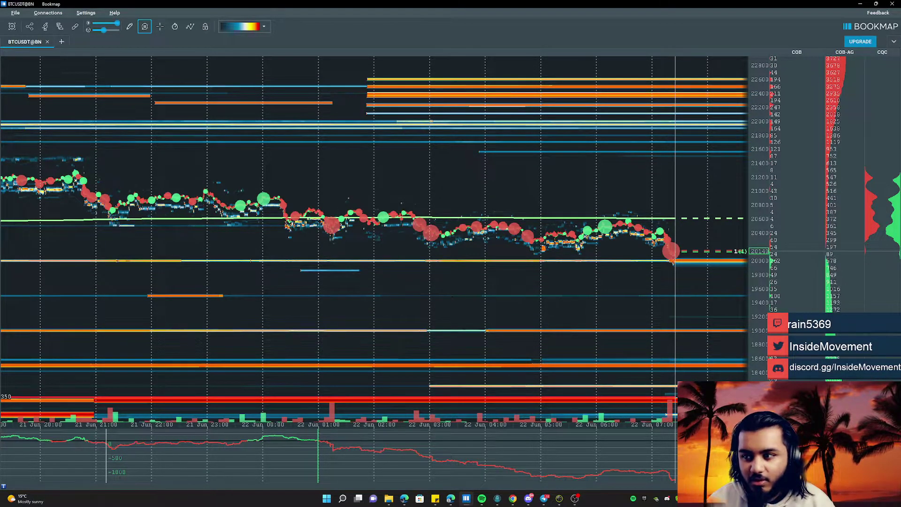
# - Ink the decline to about 20,000, a rally into a circled 22,000–22,400 liquidity area and a drop from there, and clear the ink
pyautogui.hotkey('ctrl', 'shift', '3')
pyautogui.moveTo(312, 184)
pyautogui.mouseDown()
pyautogui.moveTo(642, 230)
pyautogui.moveTo(730, 162)
pyautogui.moveTo(752, 163)
pyautogui.mouseUp()
pyautogui.moveTo(747, 88); pyautogui.dragTo(759, 116)
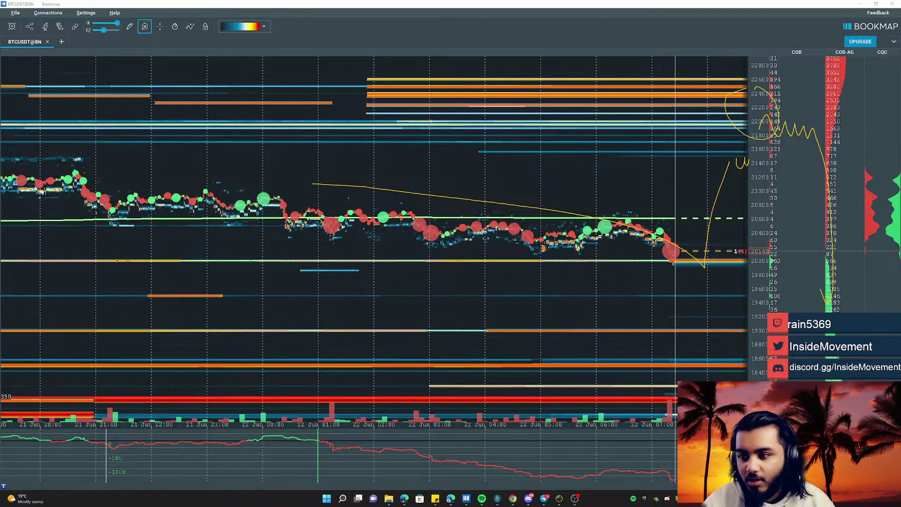
pyautogui.press('Escape')
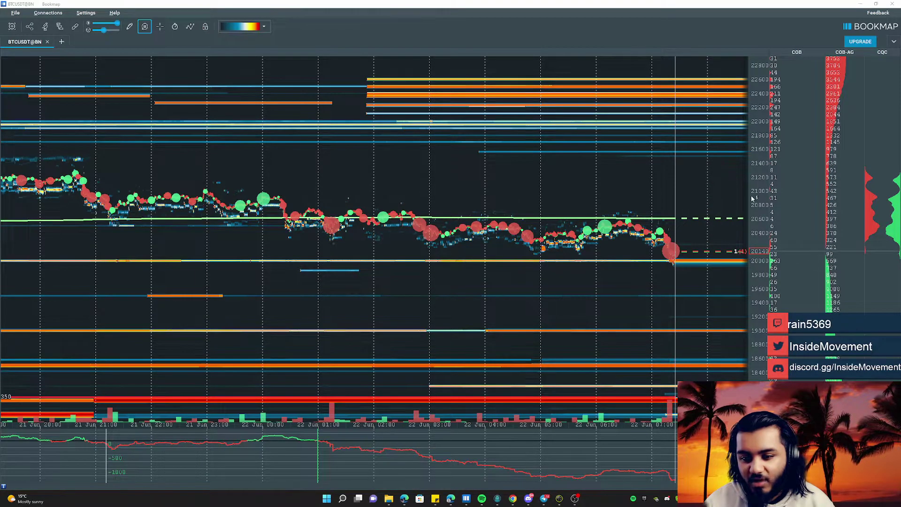
# - Switch to the Quantower BTCUSDT 15-minute cluster chart and examine the latest candles and delta bars
pyautogui.hotkey('alt', 'Tab')
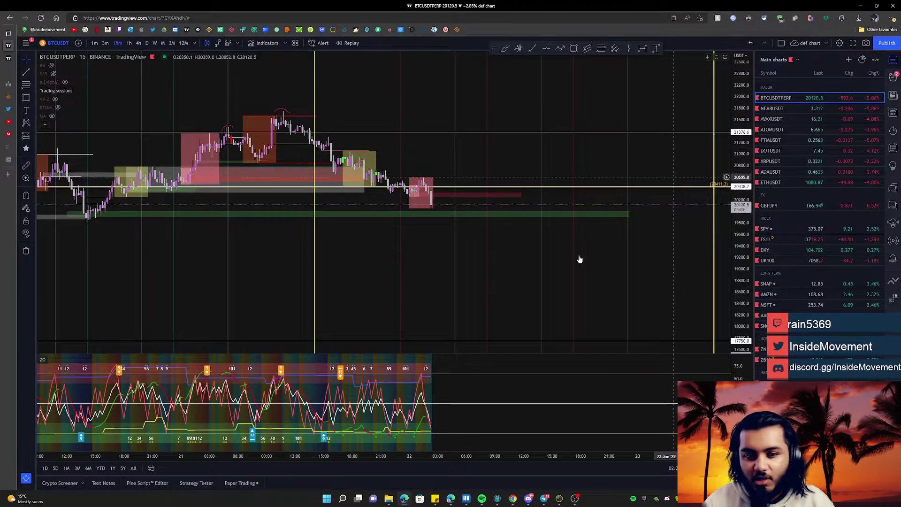
pyautogui.moveTo(498, 498)
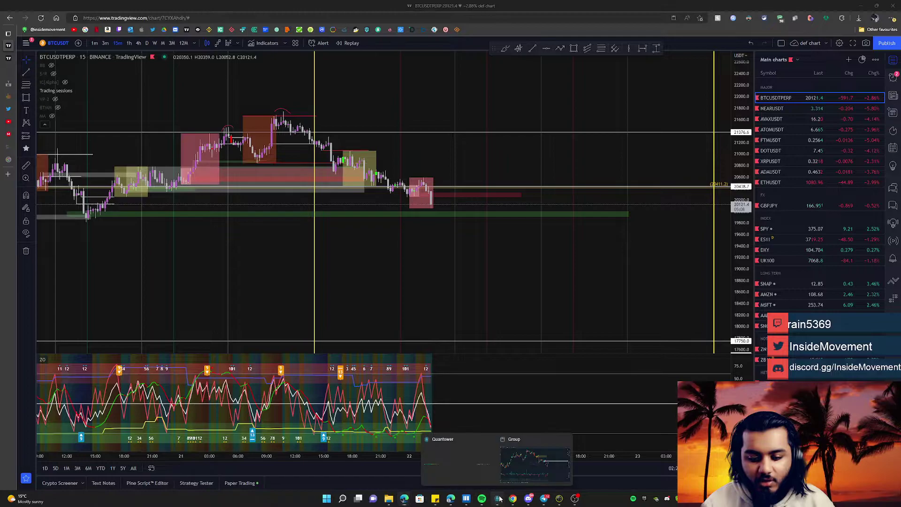
pyautogui.click(517, 474)
pyautogui.moveTo(581, 316); pyautogui.dragTo(454, 243)
pyautogui.scroll(5, 535, 289)
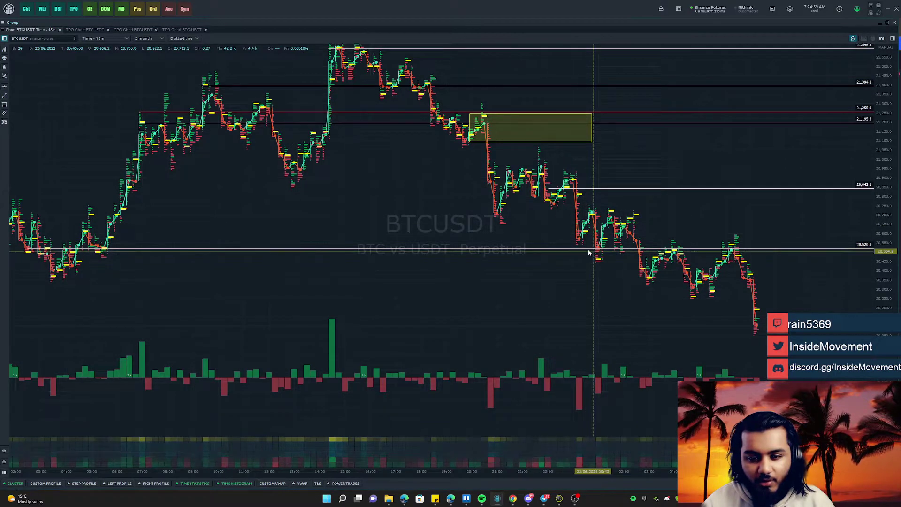
pyautogui.moveTo(626, 282); pyautogui.dragTo(483, 266)
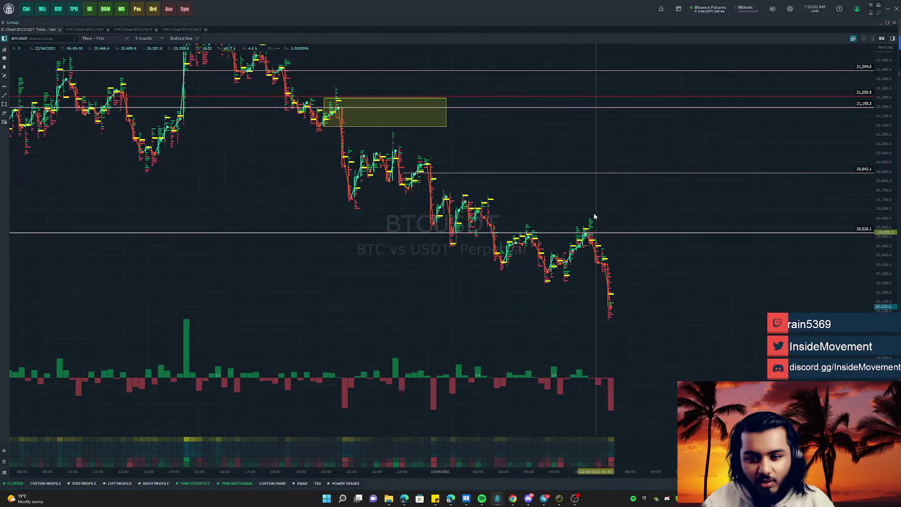
pyautogui.moveTo(632, 274); pyautogui.dragTo(576, 259)
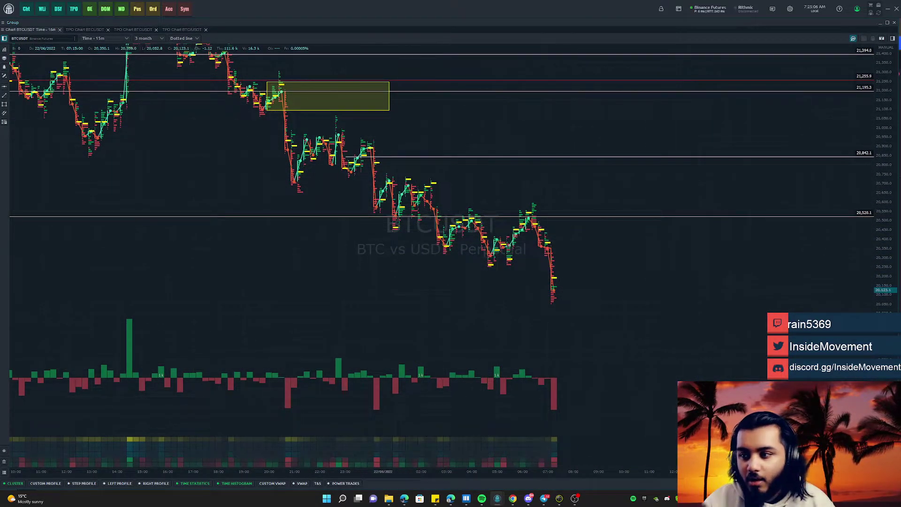
# - Ink a level near 20,470, sketch a rebound with paths up to about 20,900 or down to about 20,100, circle the last delta bar, and clear the ink
pyautogui.moveTo(442, 227); pyautogui.dragTo(584, 226)
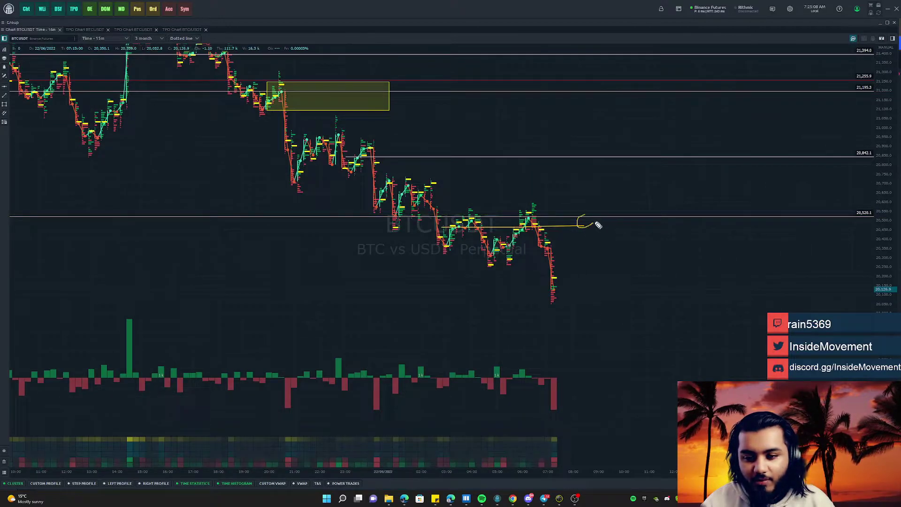
pyautogui.moveTo(548, 250); pyautogui.dragTo(600, 237)
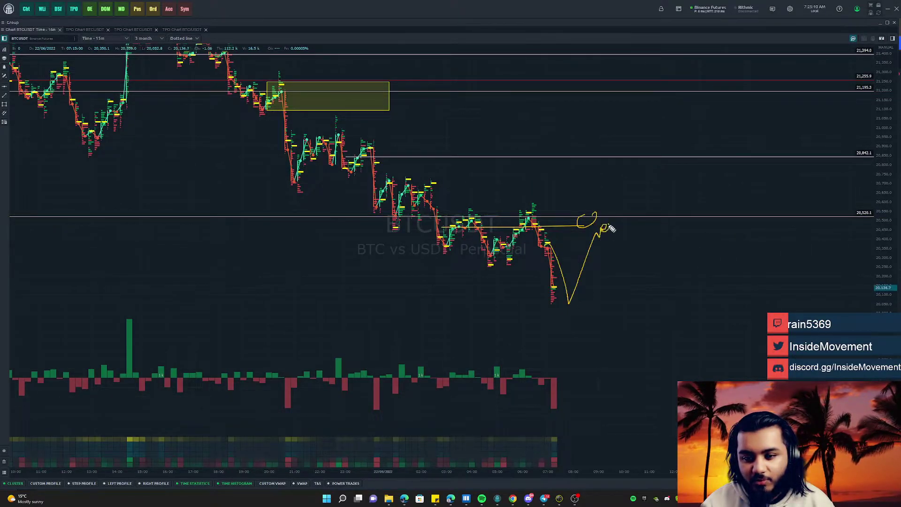
pyautogui.moveTo(657, 193); pyautogui.dragTo(668, 143)
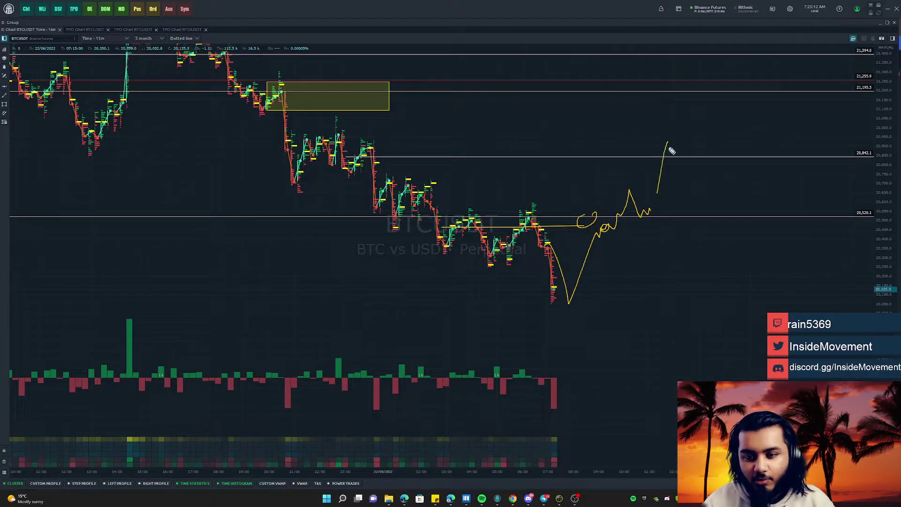
pyautogui.moveTo(602, 233)
pyautogui.mouseDown()
pyautogui.moveTo(615, 230)
pyautogui.moveTo(648, 298)
pyautogui.mouseUp()
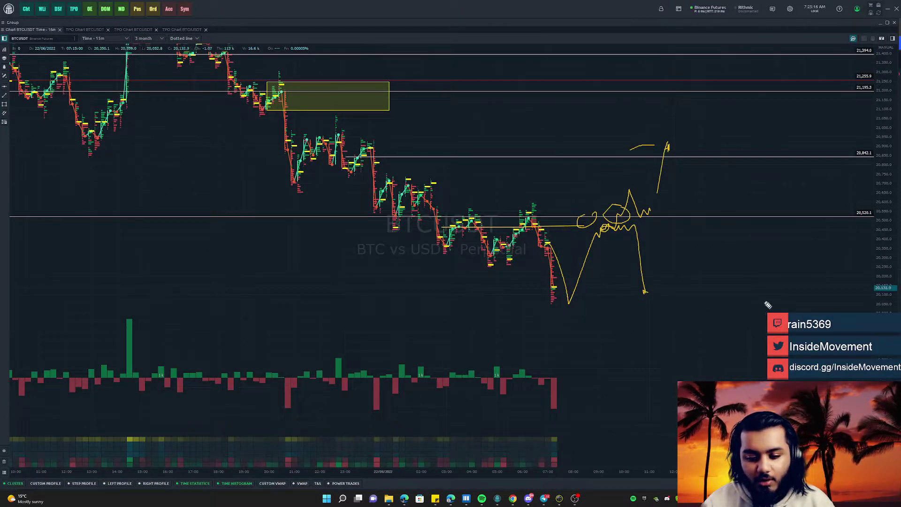
pyautogui.moveTo(554, 376)
pyautogui.mouseDown()
pyautogui.moveTo(540, 416)
pyautogui.moveTo(521, 373)
pyautogui.mouseUp()
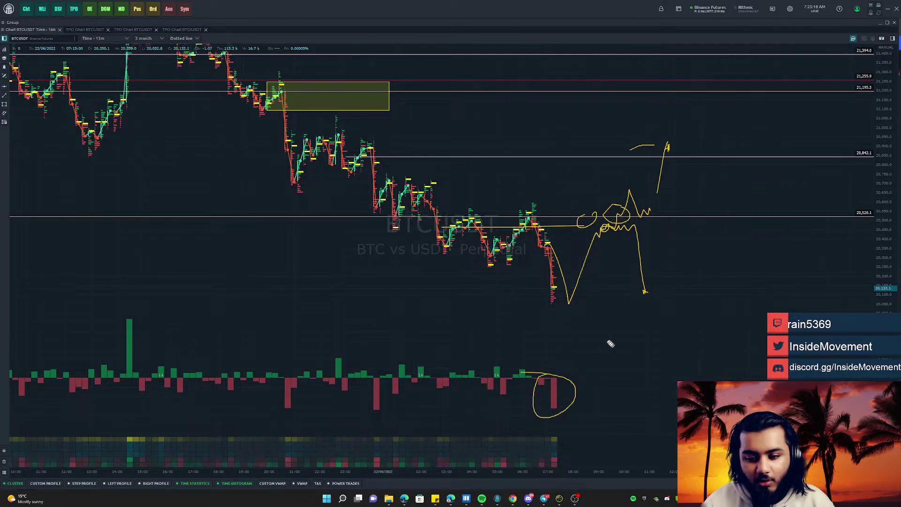
pyautogui.press('Escape')
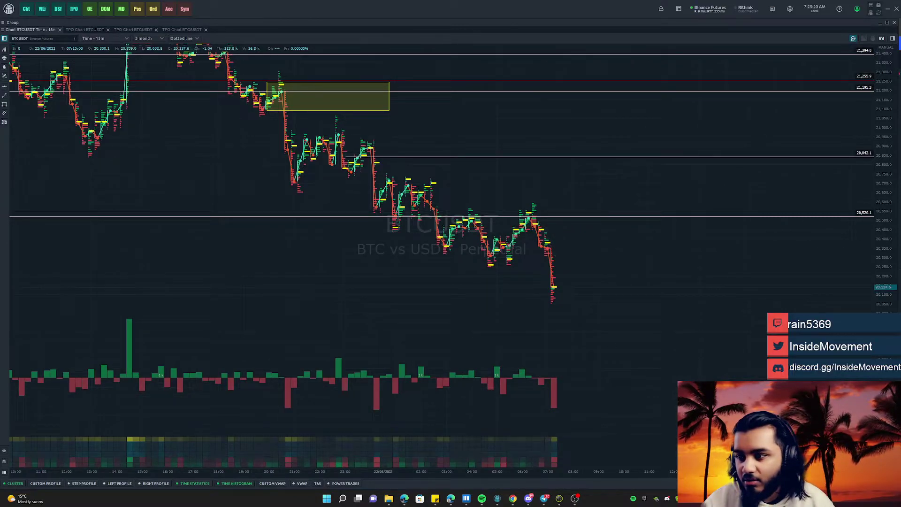
# - Examine the latest daily profiles on the BTCUSDT TPO chart, and return to the BTCUSDTPERP chart in TradingView
pyautogui.click(97, 29)
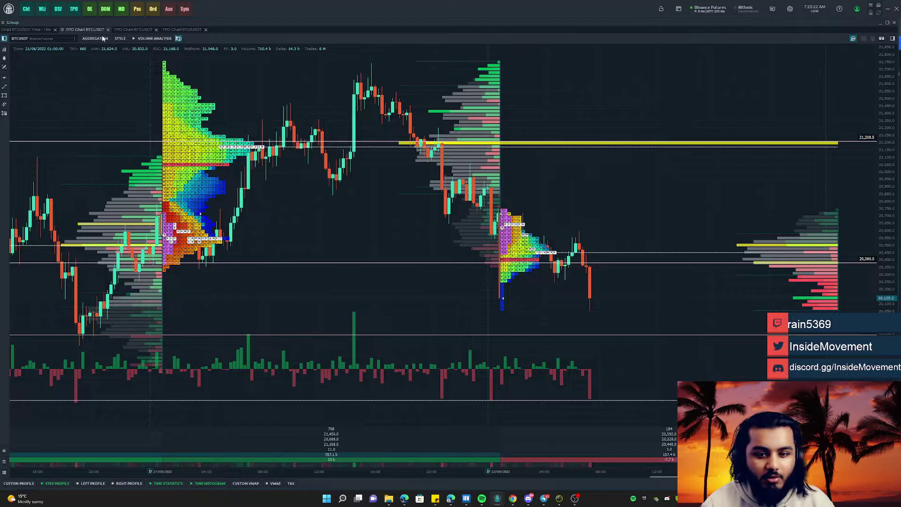
pyautogui.moveTo(605, 217); pyautogui.dragTo(692, 201)
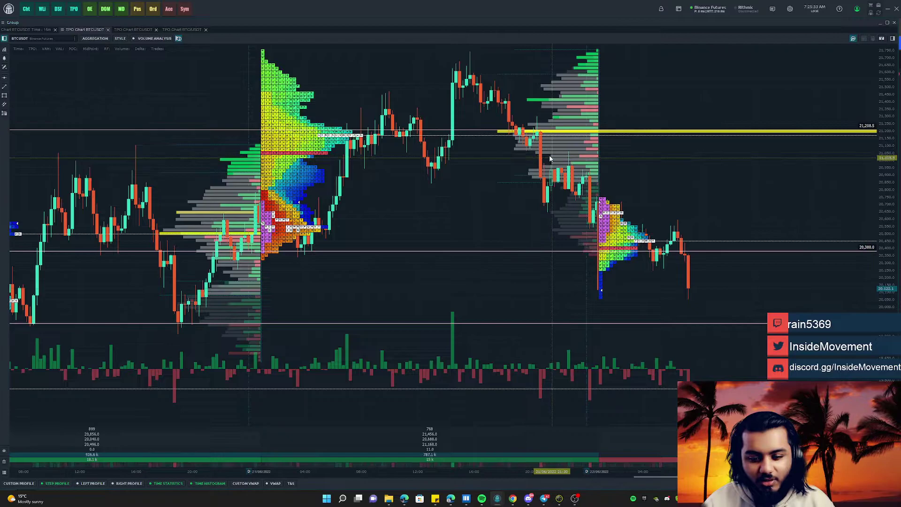
pyautogui.moveTo(518, 229); pyautogui.dragTo(373, 171)
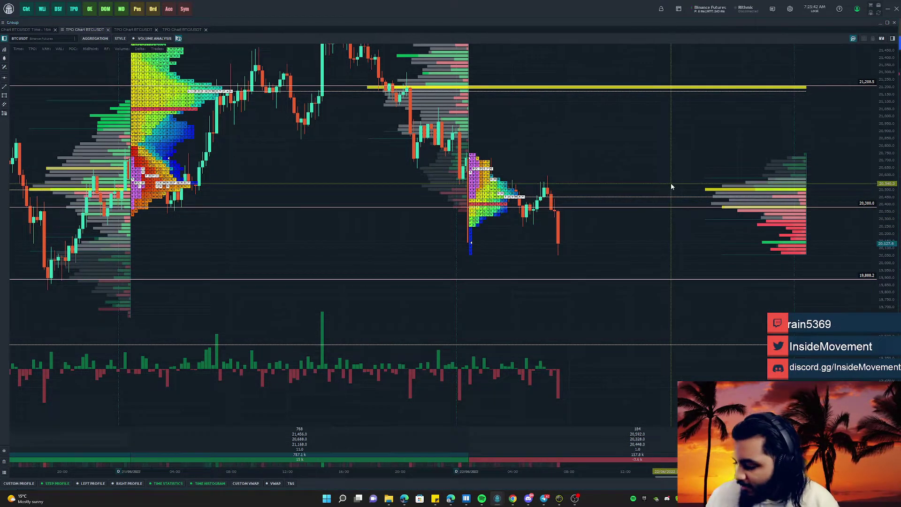
pyautogui.click(881, 24)
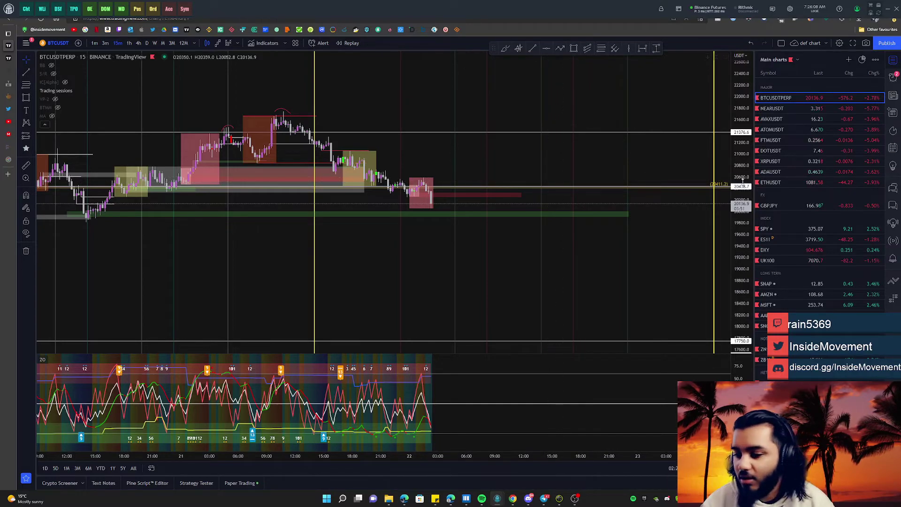
# - Show and hide the MA indicator, and do the same with the VP-2 indicator to check its price levels
pyautogui.click(52, 116)
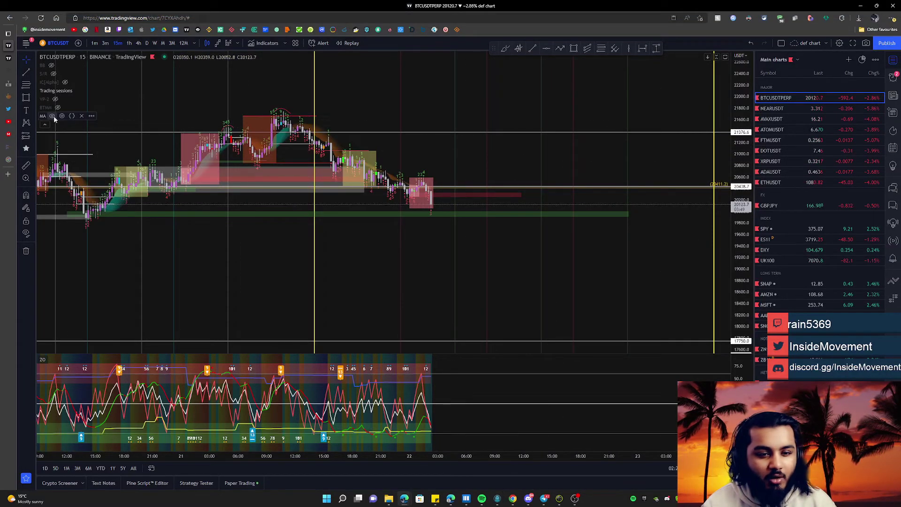
pyautogui.click(52, 116)
pyautogui.click(55, 99)
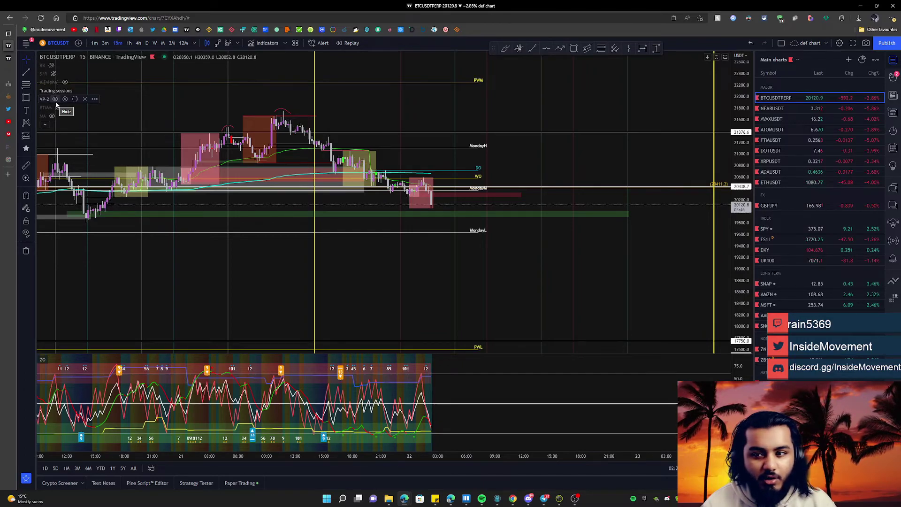
pyautogui.click(55, 99)
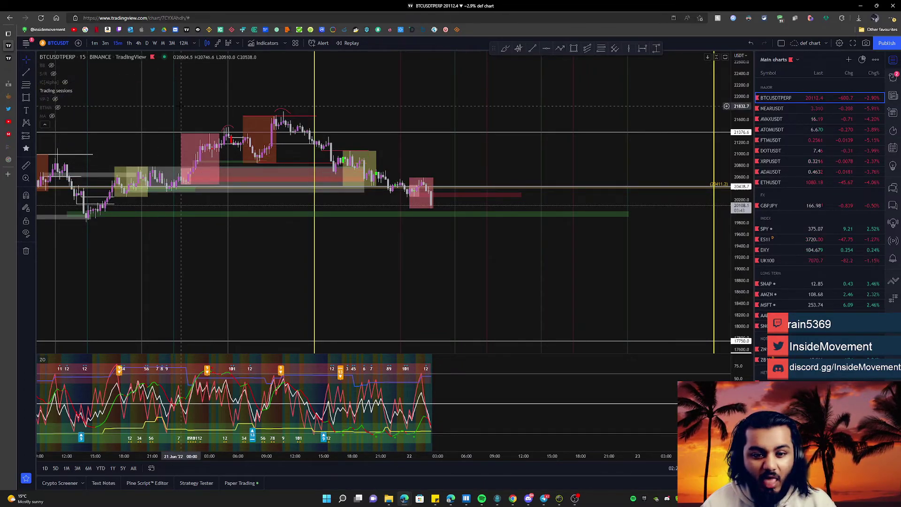